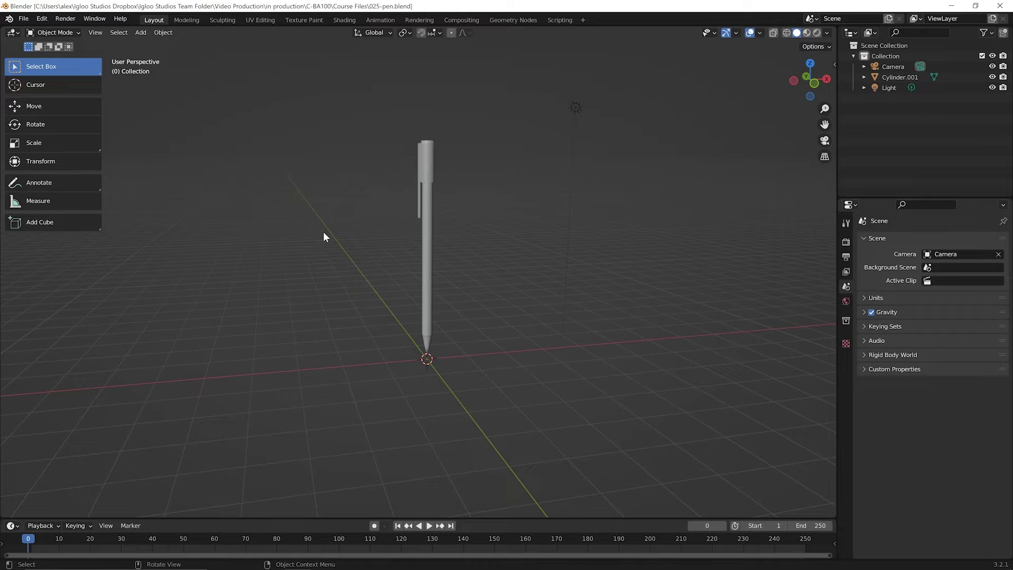
- Load a new General scene from the File > New menu, replacing the current file
left_click(23, 19)
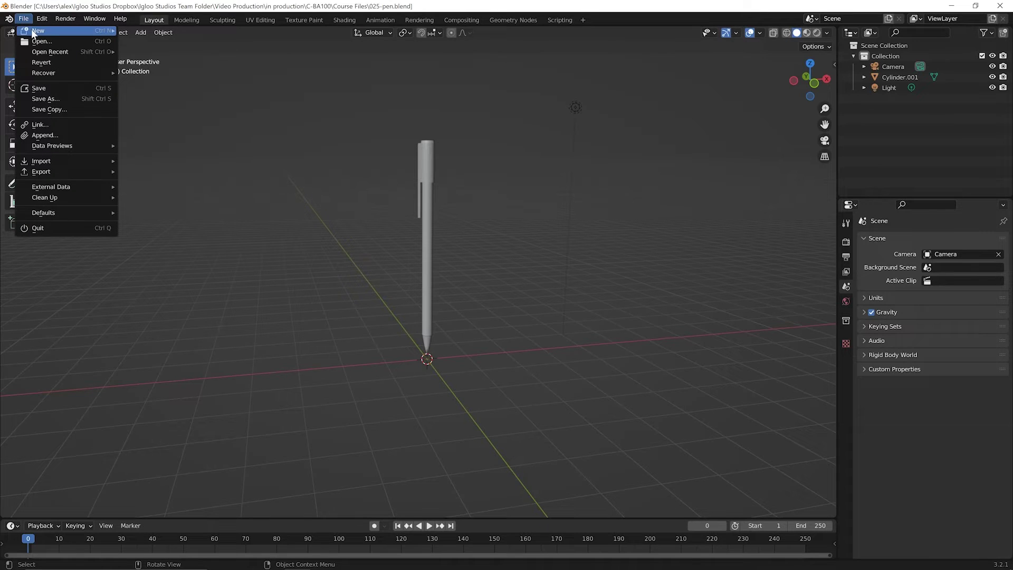
mouse_move(32, 31)
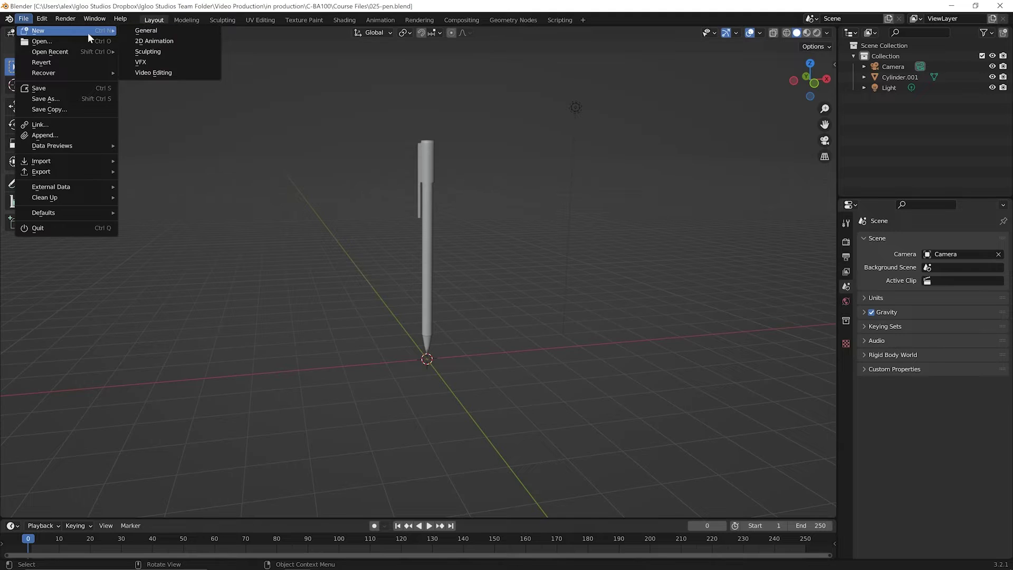
left_click(138, 32)
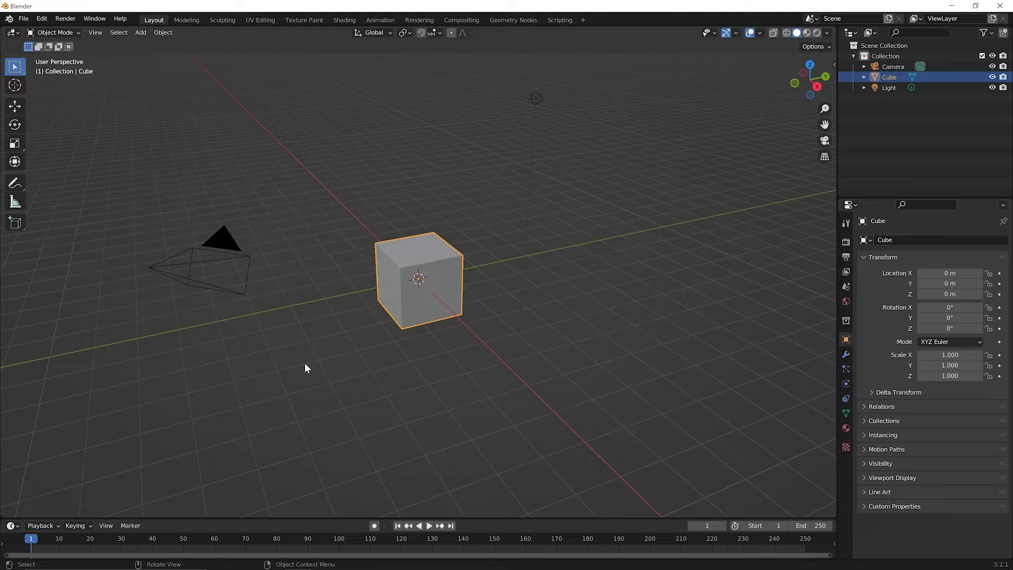
- Switch the default cube into Edit Mode and deselect all of its vertices, edges and faces
key("Tab")
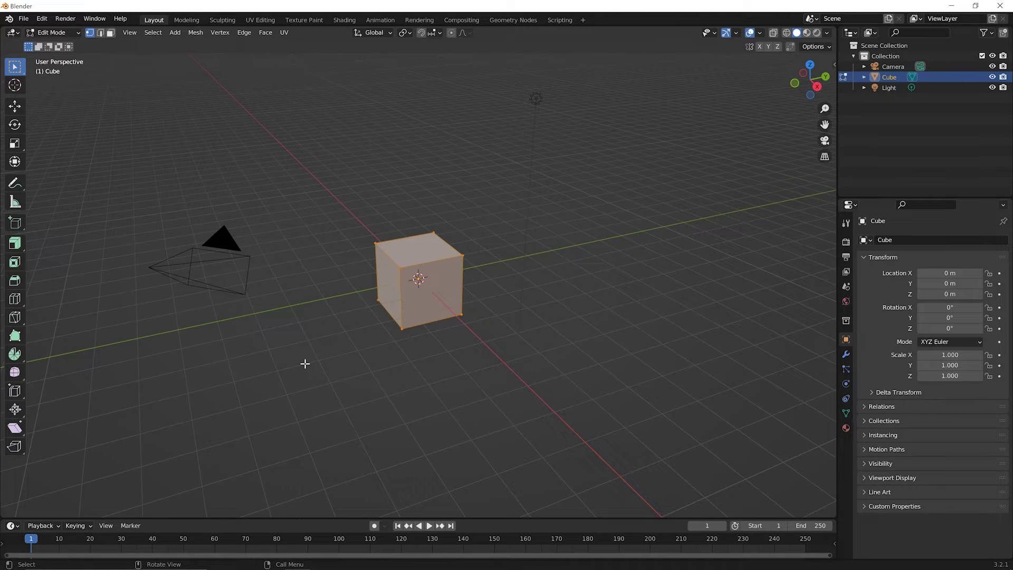
key("alt+a")
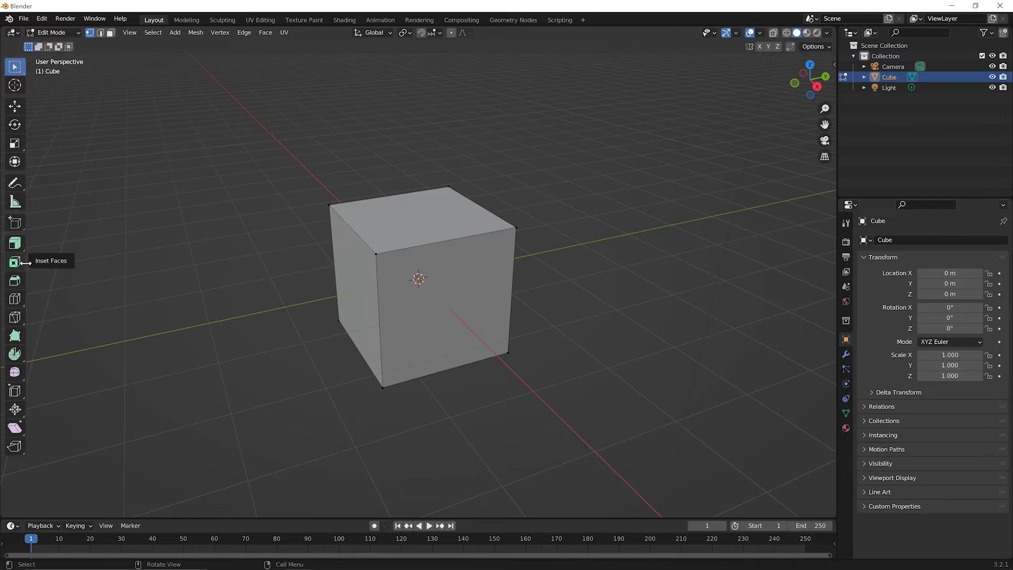
- Widen the toolbar to show tool names, activate Inset Faces, and switch to face select mode
left_click_drag(44, 268, 112, 267)
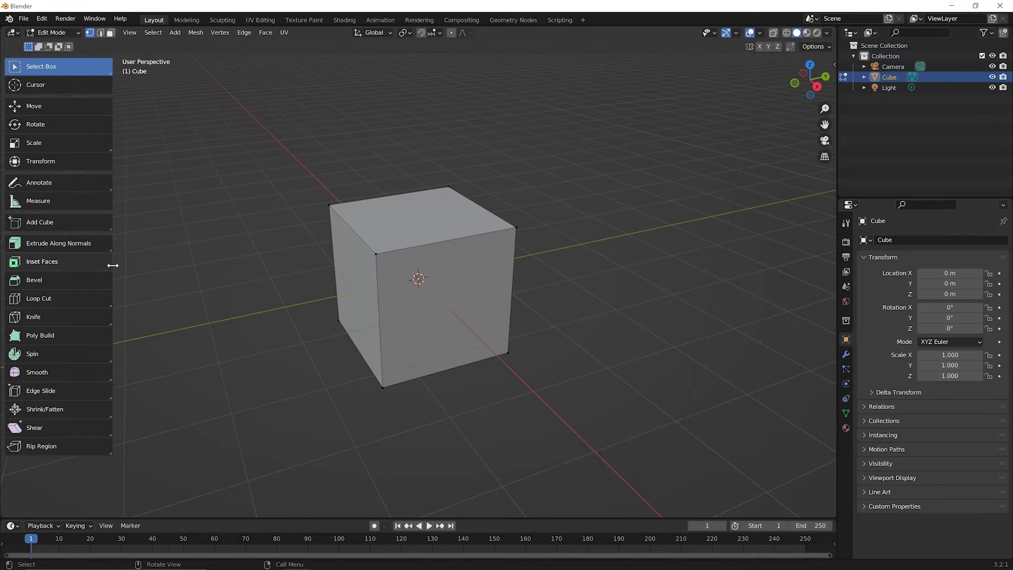
left_click(68, 258)
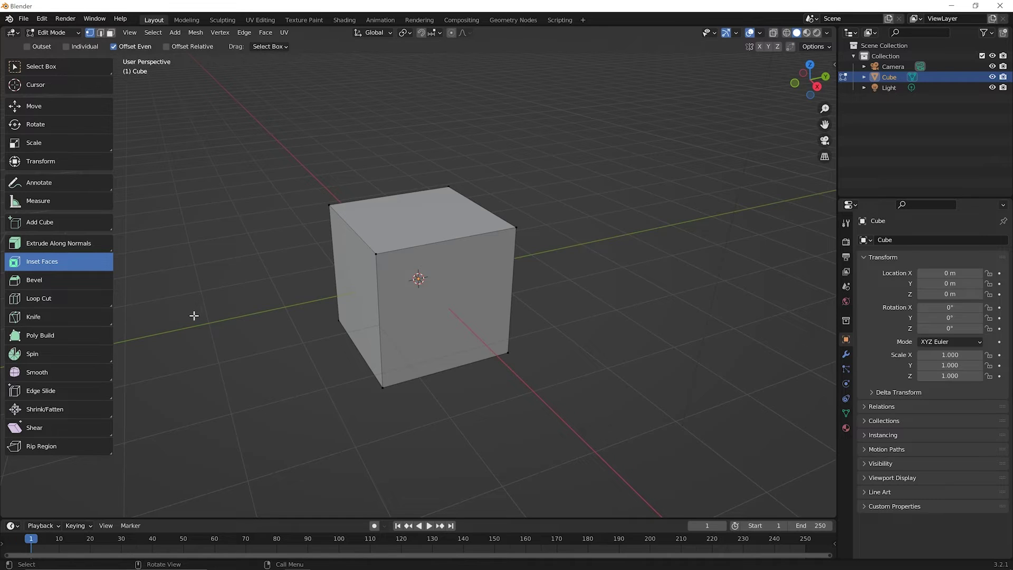
key("3")
- Select the cube's front face and inset it inward into a smaller square
left_click(440, 322)
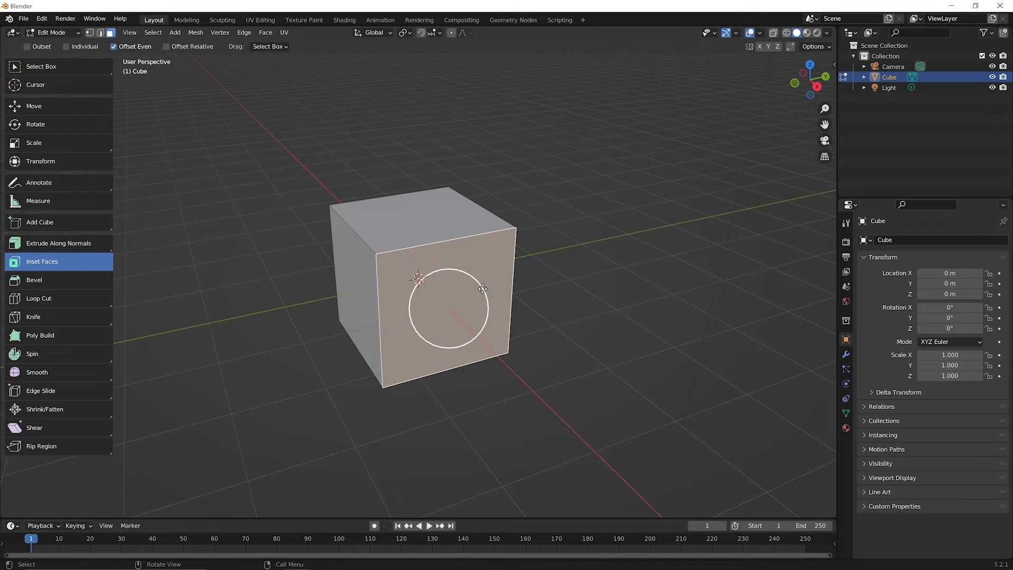
left_click_drag(482, 288, 470, 298)
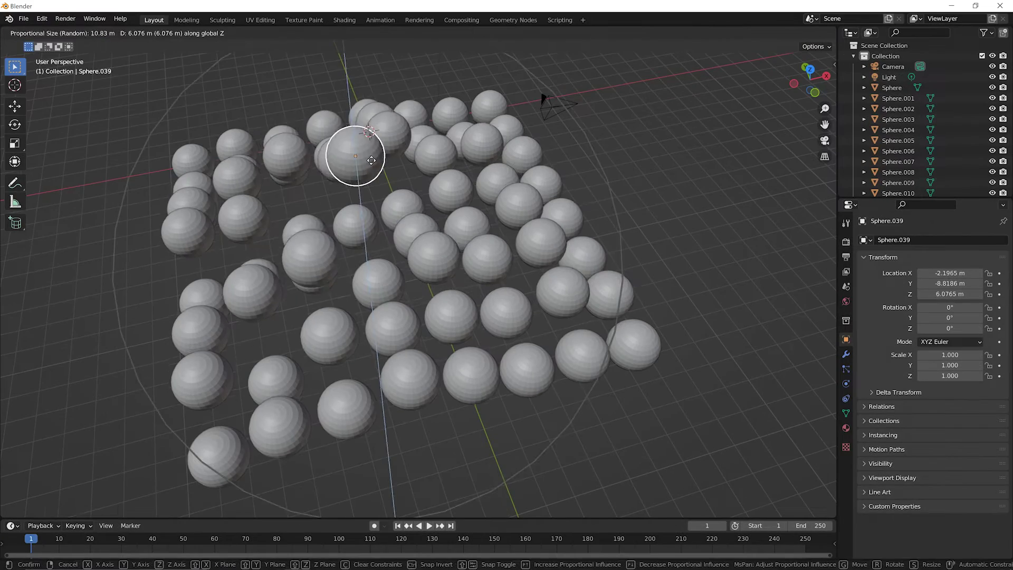
- Confirm the front-face inset, leaving a smaller inner square framed by a border
left_click_drag(391, 171, 391, 137)
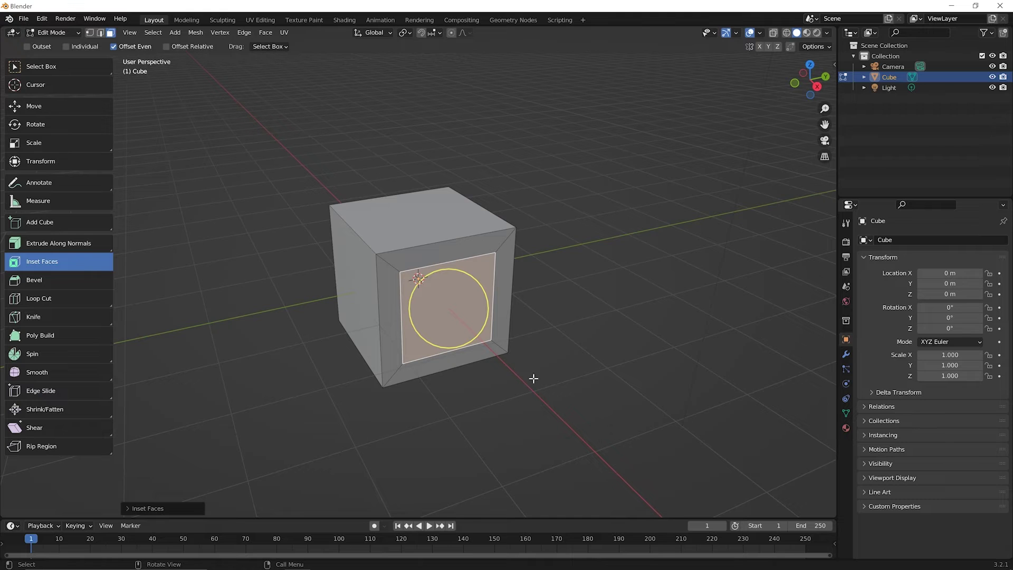
- Orbit and zoom toward the inset front face, switch to Select Box, and deselect everything
middle_click_drag(520, 334, 492, 245)
scroll(486, 345, "up", 2)
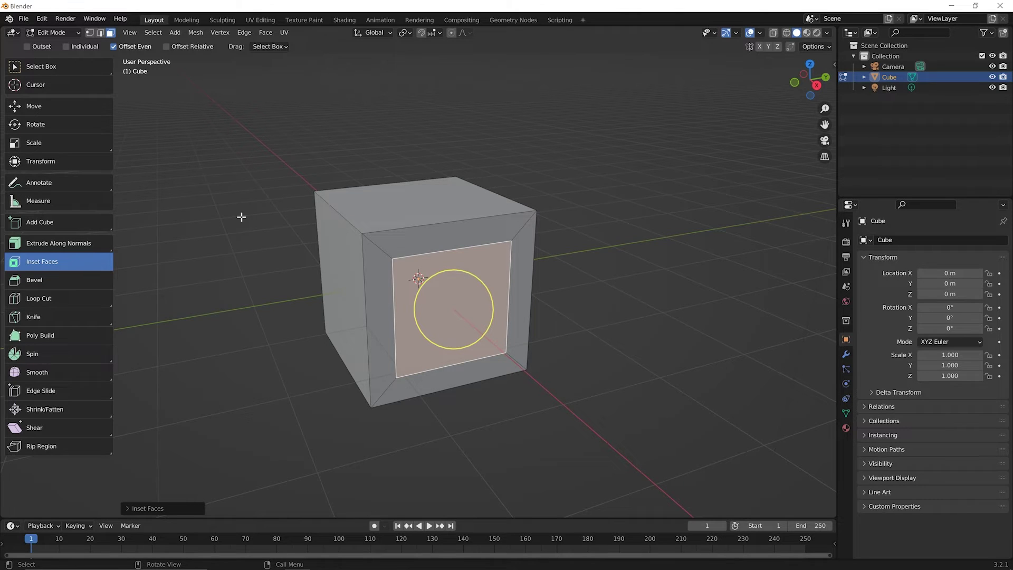
left_click(72, 71)
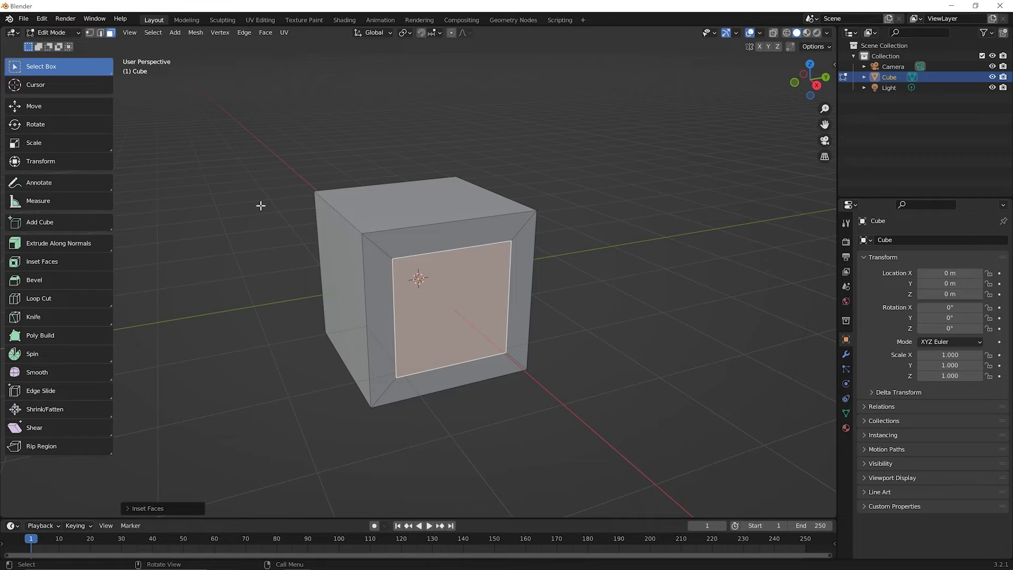
left_click(359, 427)
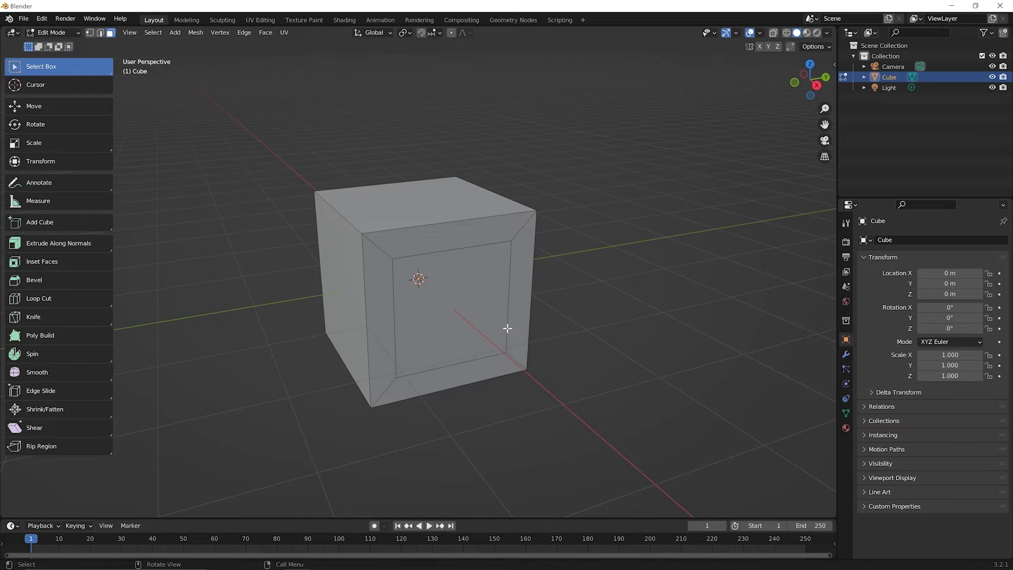
left_click(453, 296)
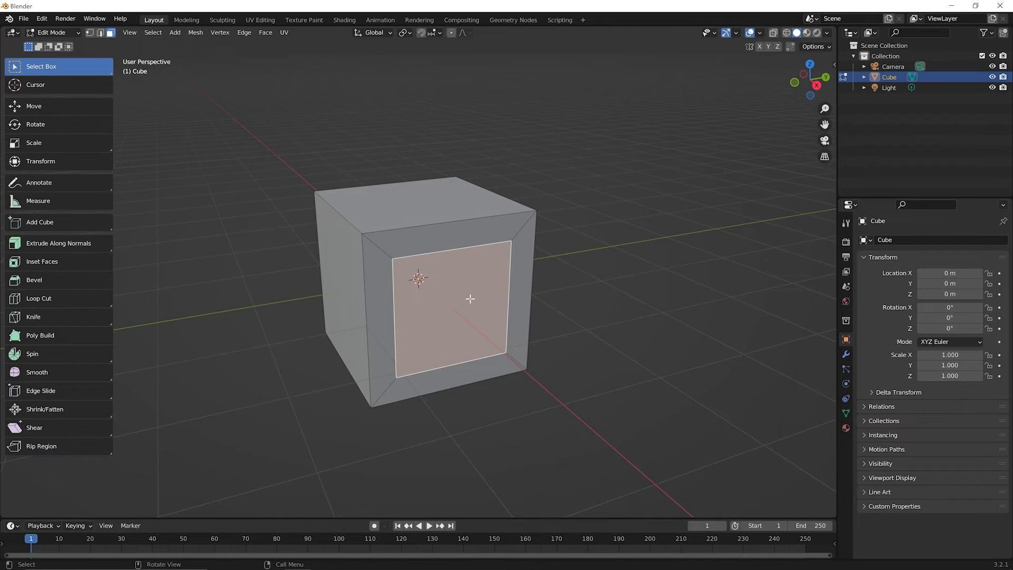
key("g")
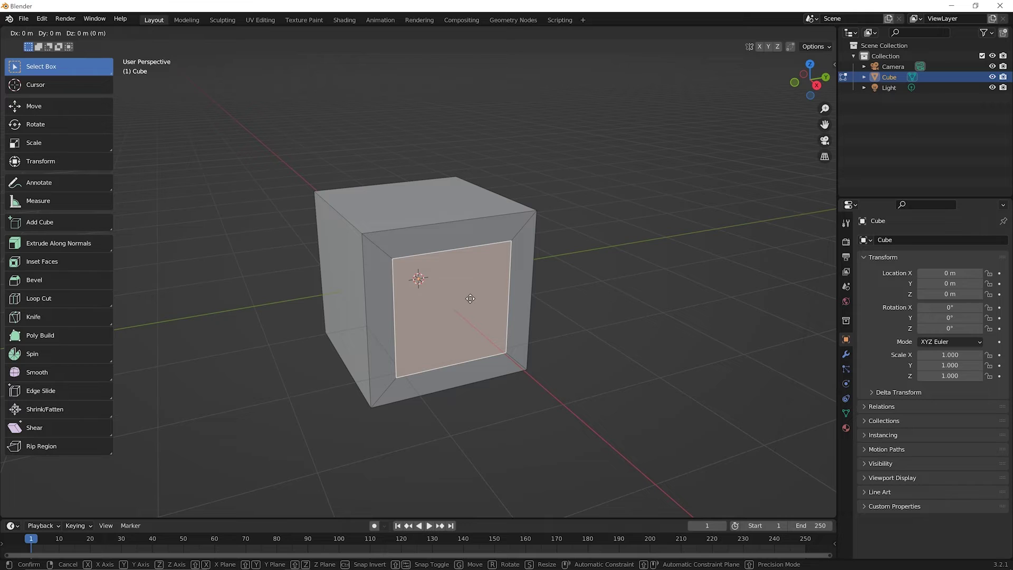
key("x")
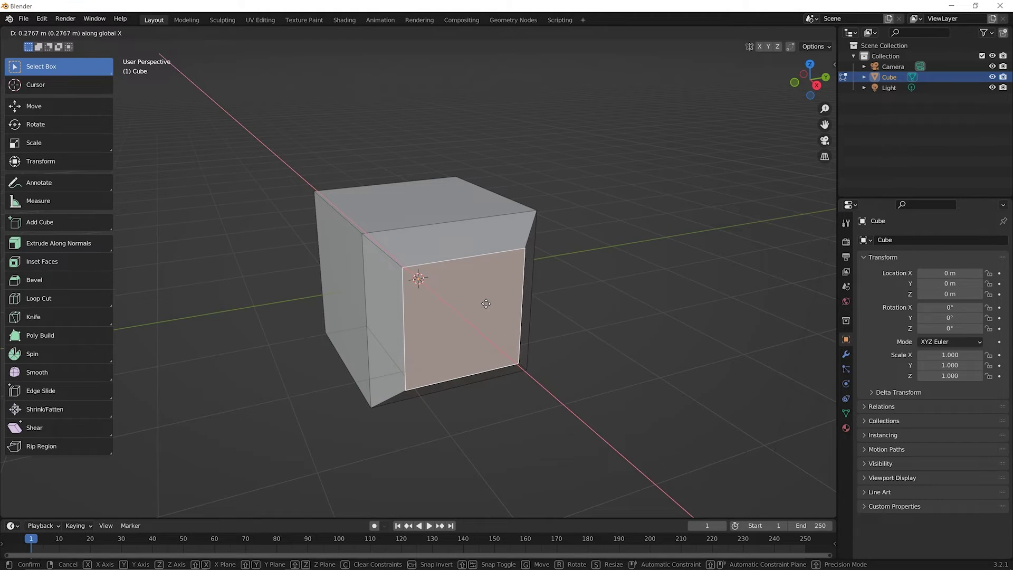
key("Escape")
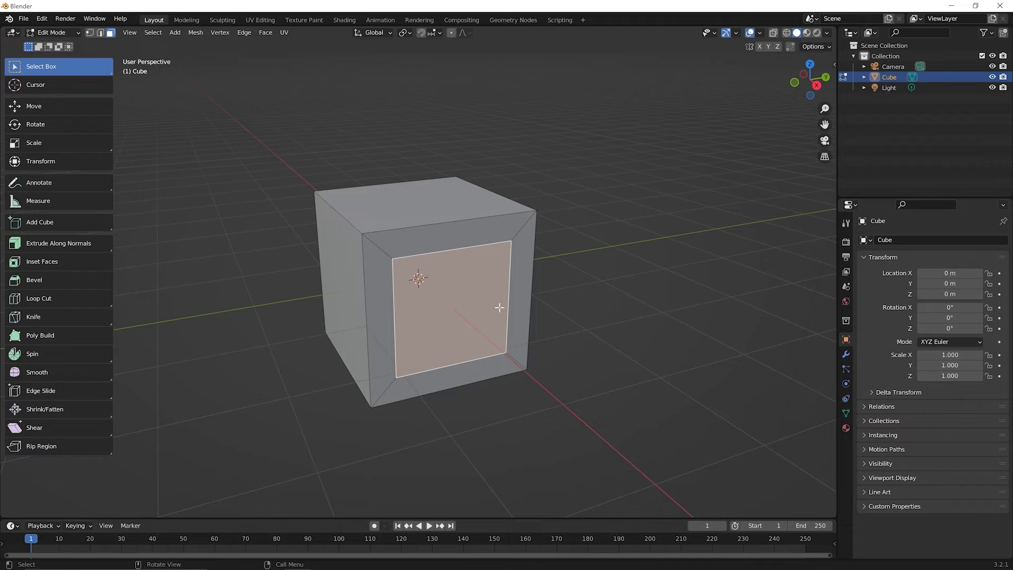
key("ctrl")
- Undo the previous inset, then re-inset the cube's front face with the Inset Faces tool
left_click(499, 307, "ctrl")
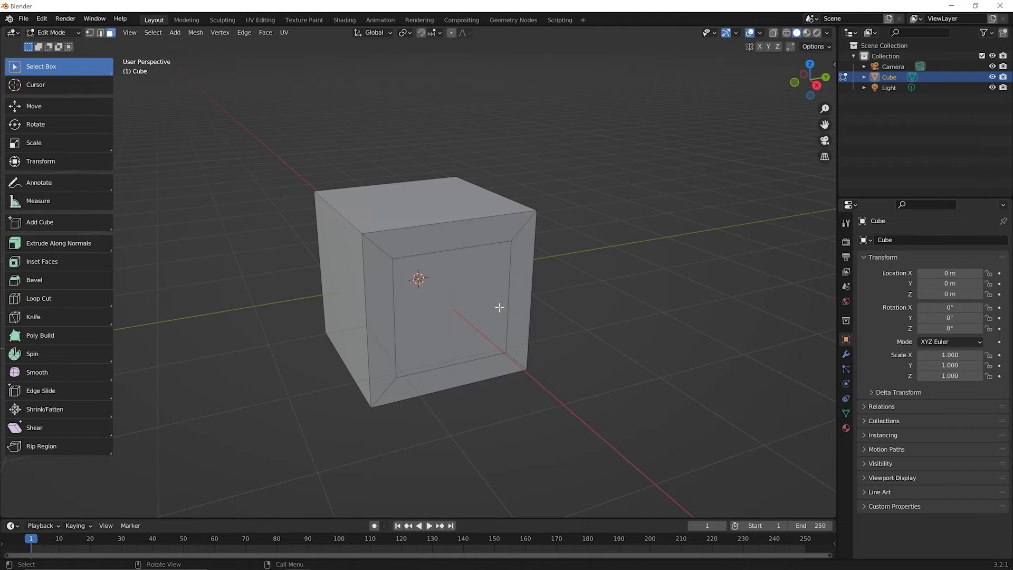
key("ctrl")
left_click(499, 307, "ctrl")
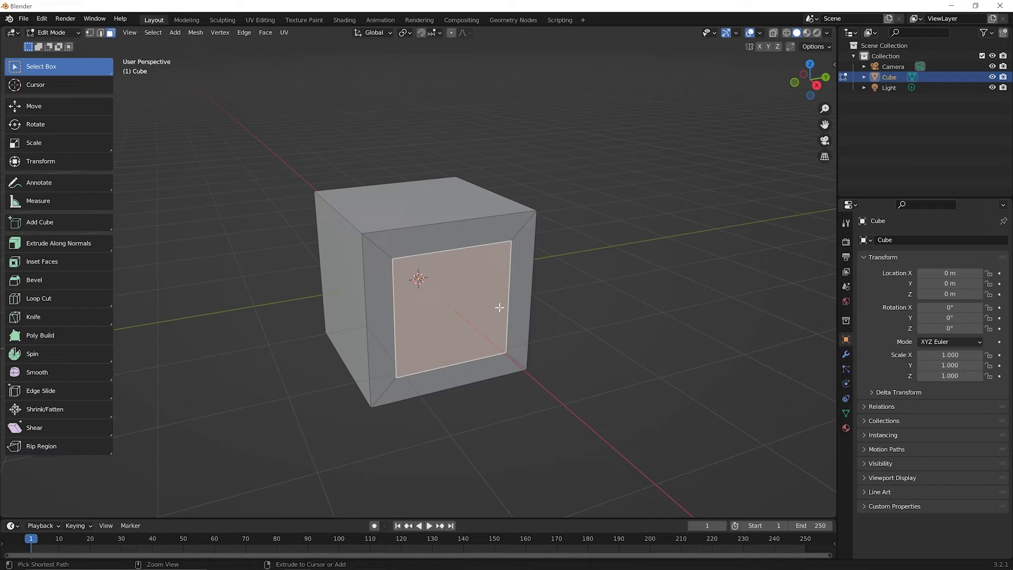
key("ctrl+z")
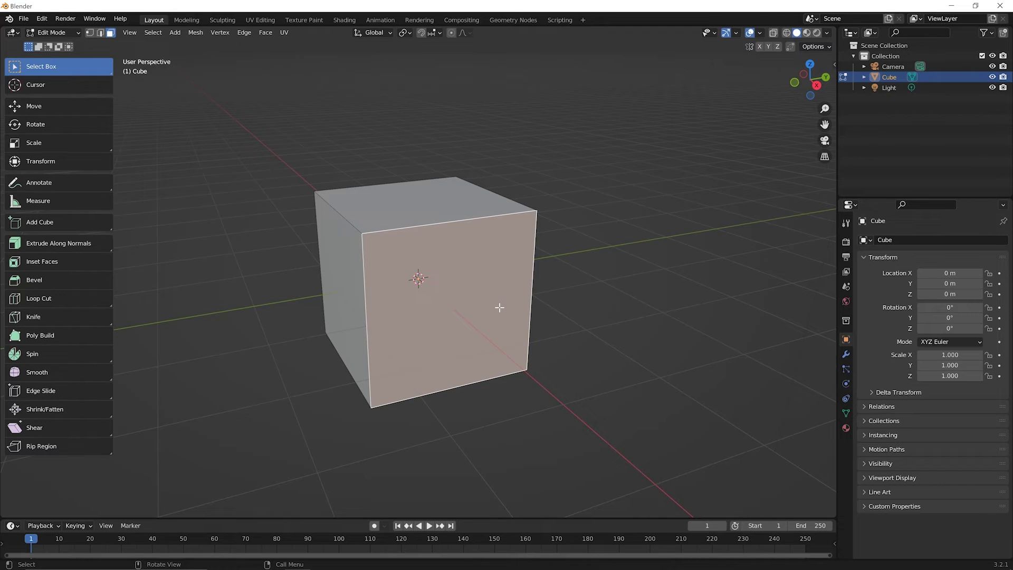
left_click(55, 261)
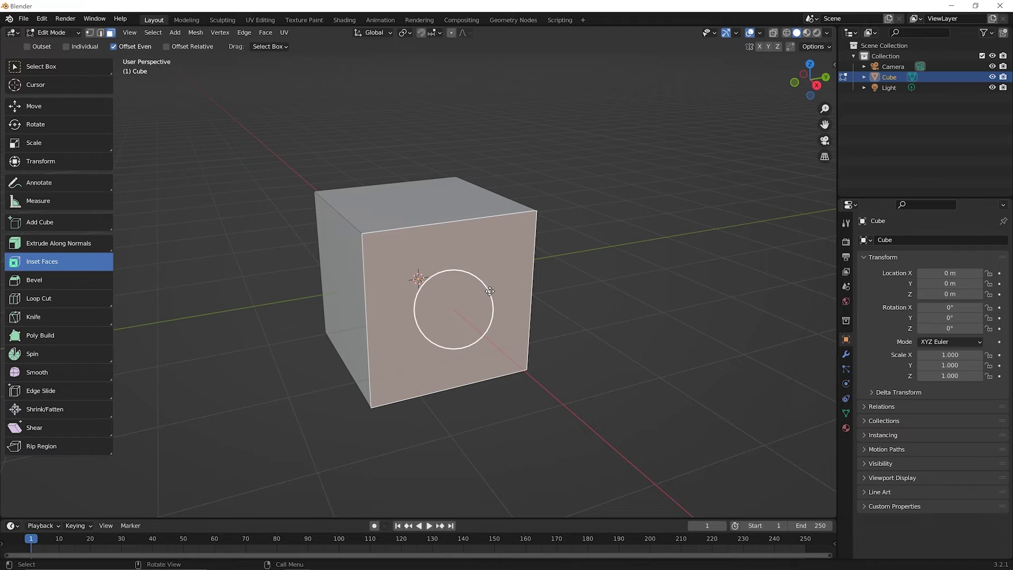
left_click_drag(488, 292, 473, 300)
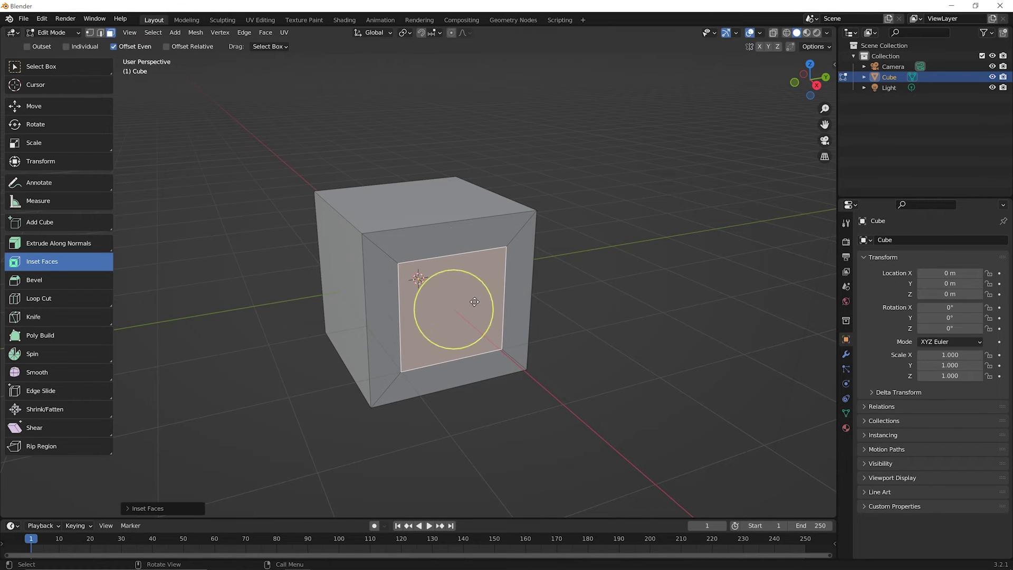
- Enable Boundary and reduce the inset thickness to 0.2025 m for a thinner border
left_click(149, 508)
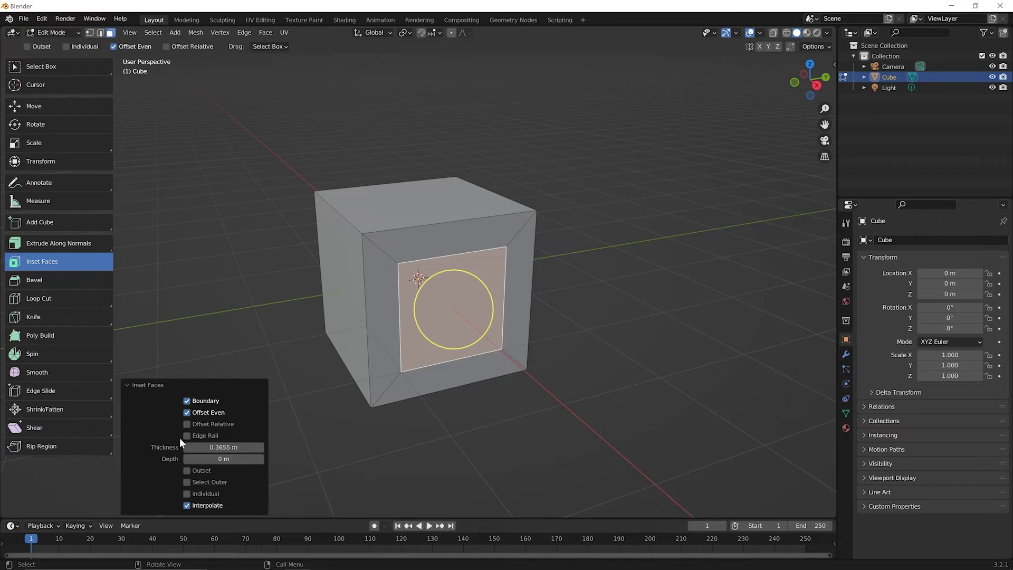
left_click(186, 400)
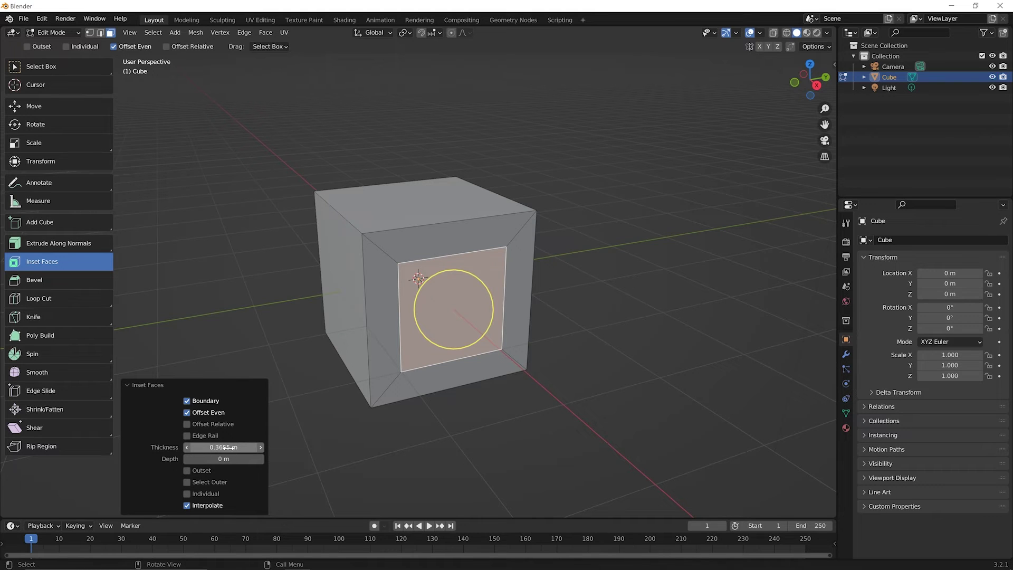
left_click_drag(227, 447, 194, 447)
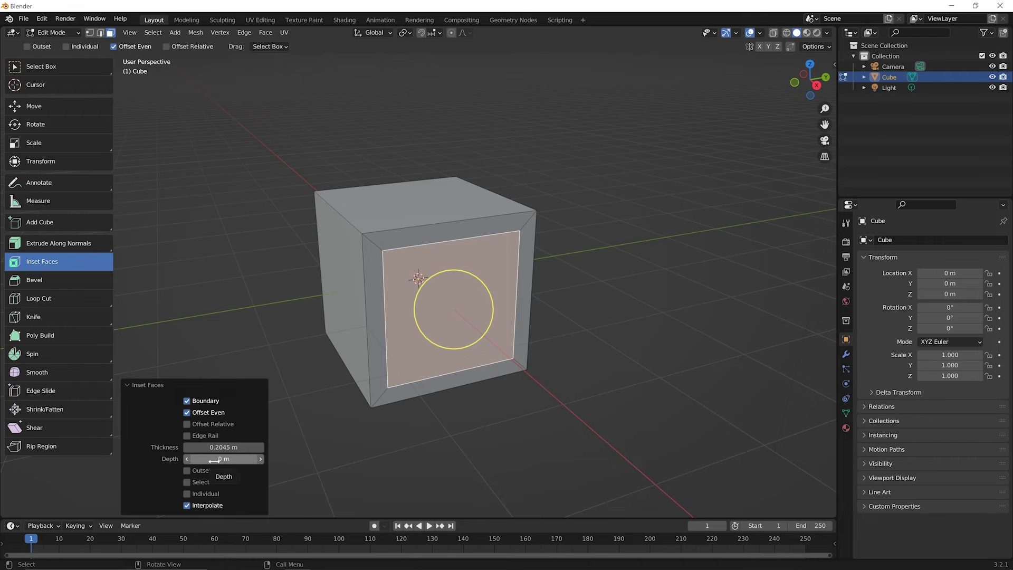
- Set the inset depth to -0.234 m so the inner square recesses into the cube
left_click_drag(217, 458, 269, 459)
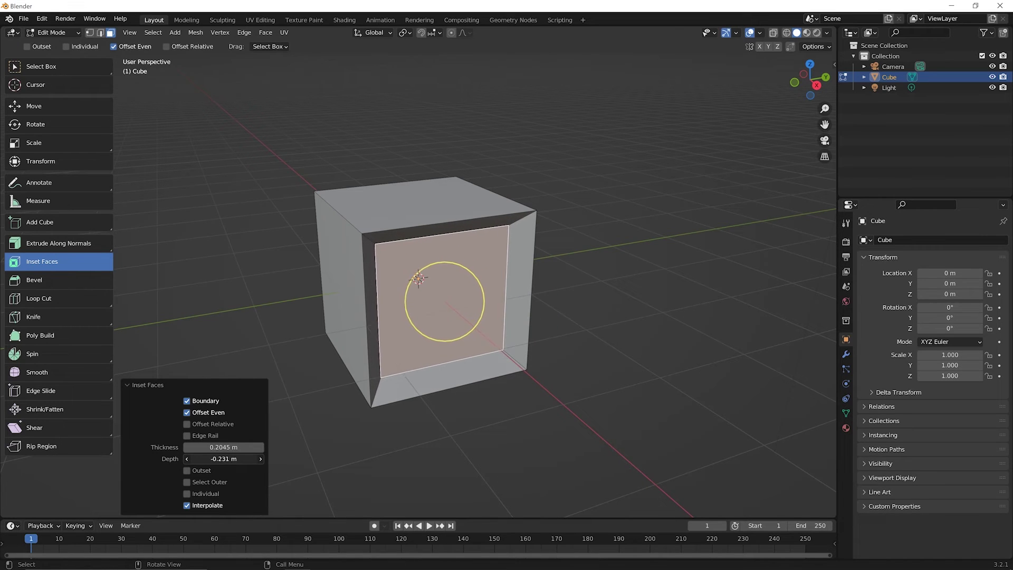
left_click_drag(444, 301, 444, 301)
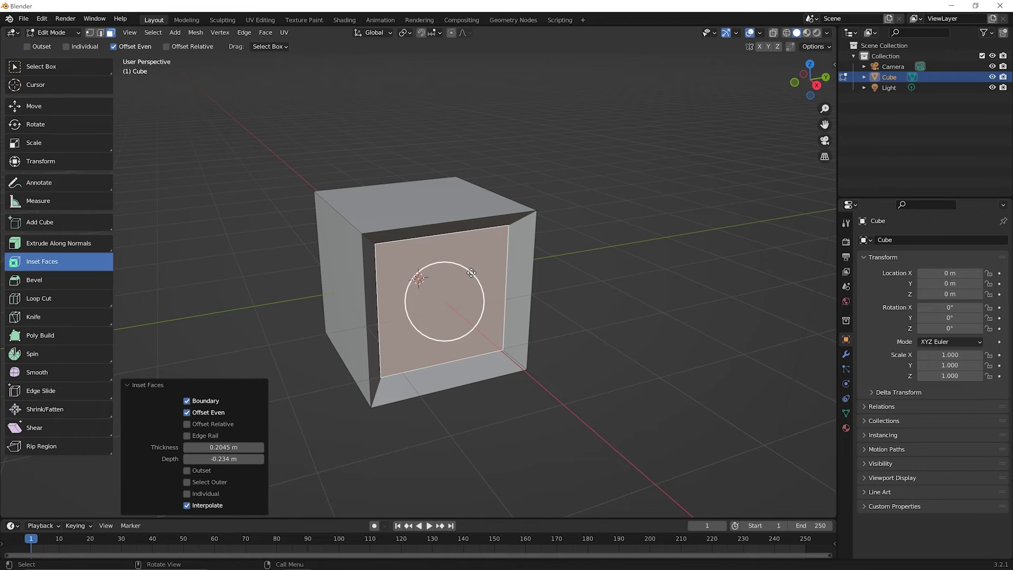
- Inset the recessed face again at 0.1814 m thickness and push it out with 0.268 m depth
left_click_drag(471, 271, 460, 284)
left_click_drag(224, 458, 253, 458)
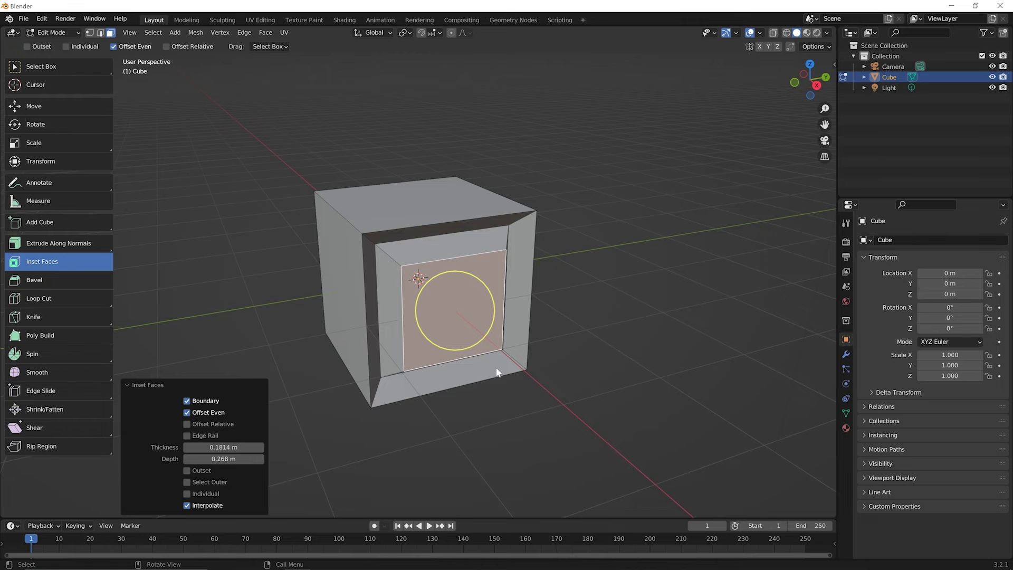
middle_click_drag(430, 247, 447, 268)
- Inset the cube's top face with 0.3611 m thickness at 0 m depth, leaving a smaller inner square
scroll(415, 200, "up", 1)
left_click(414, 201)
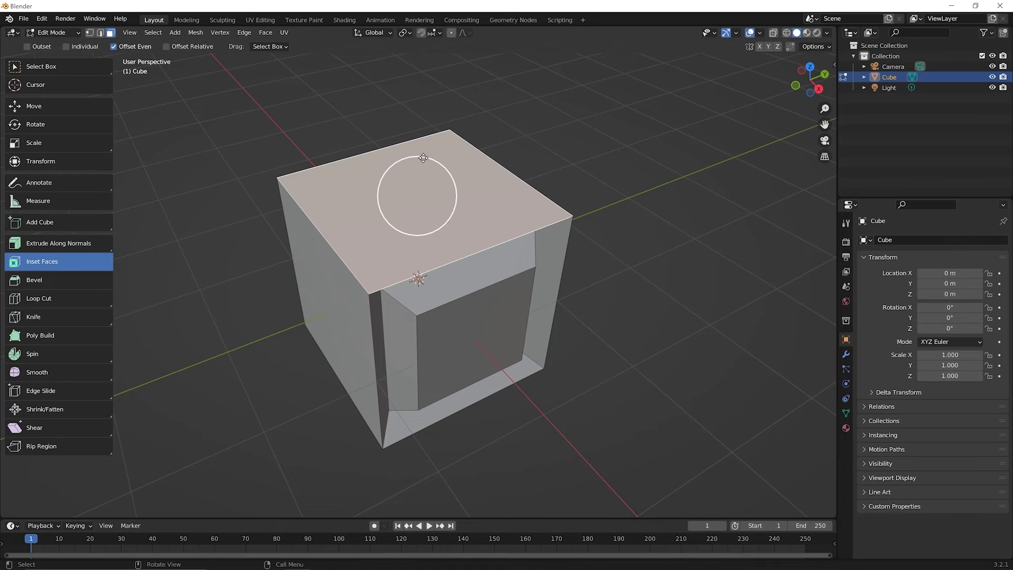
left_click_drag(423, 158, 422, 182)
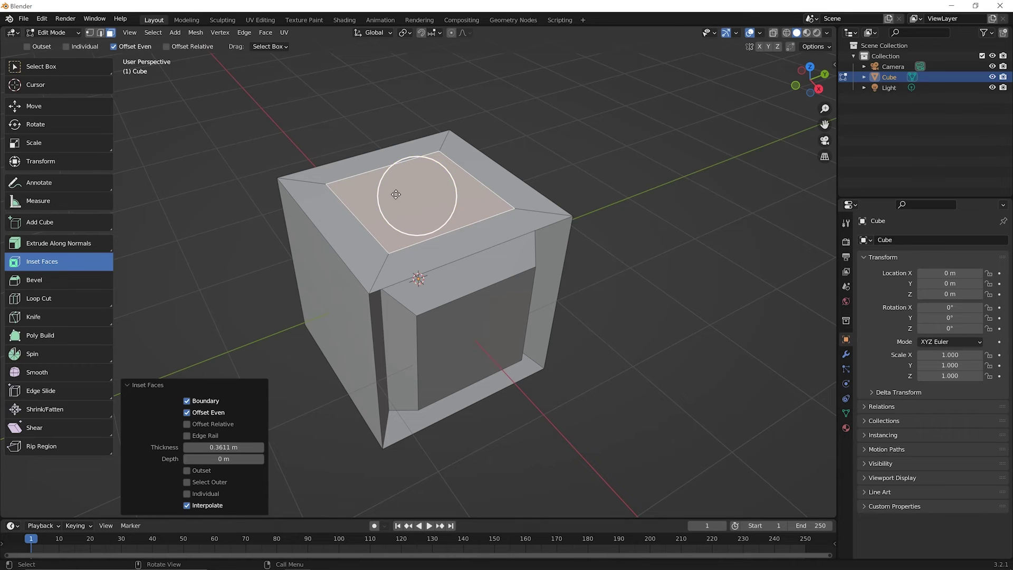
- Select the left, front, right and back border strips on top and inset them by 0.1179 m
left_click(358, 242)
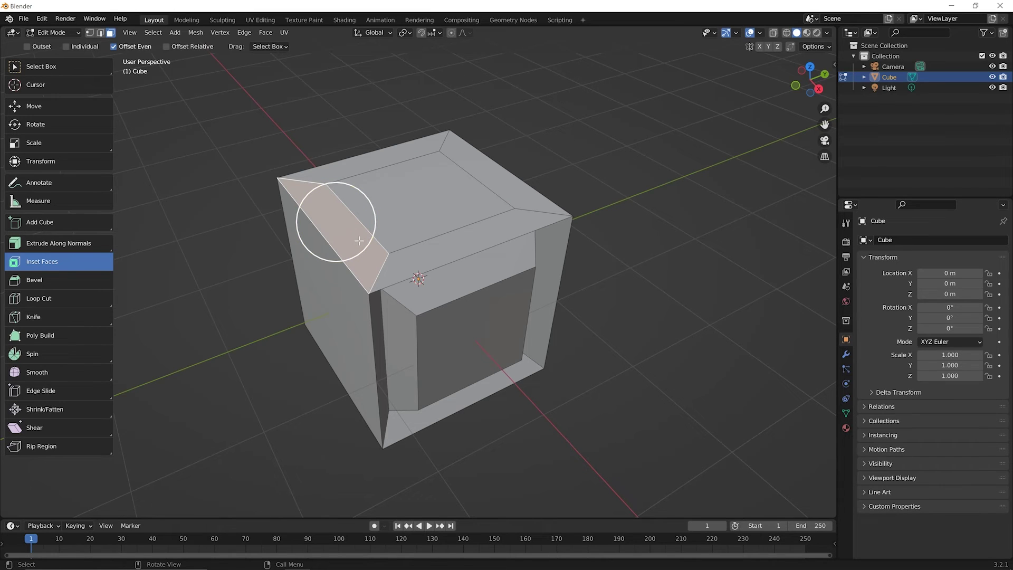
left_click(454, 250, "shift")
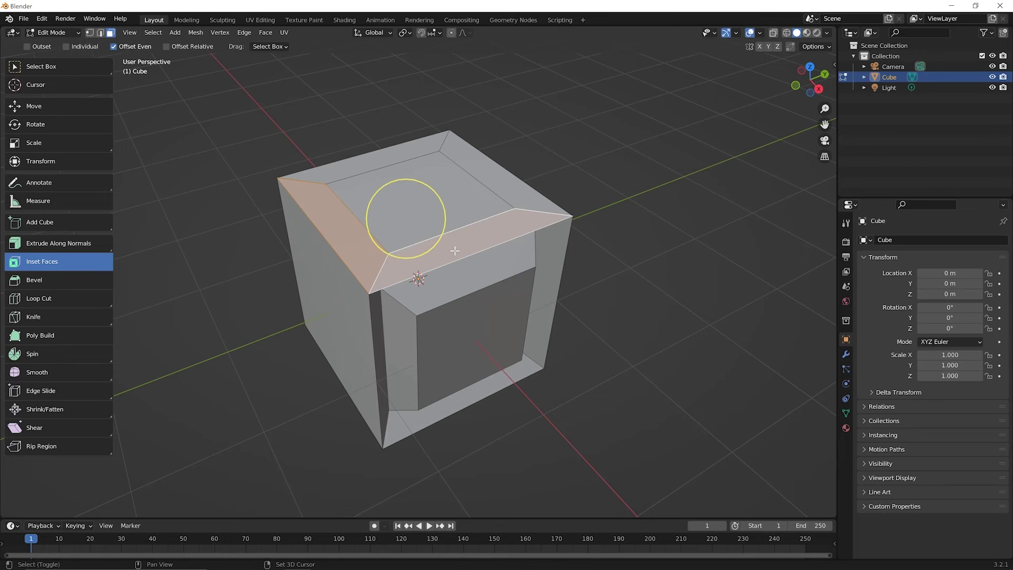
left_click(508, 187, "shift")
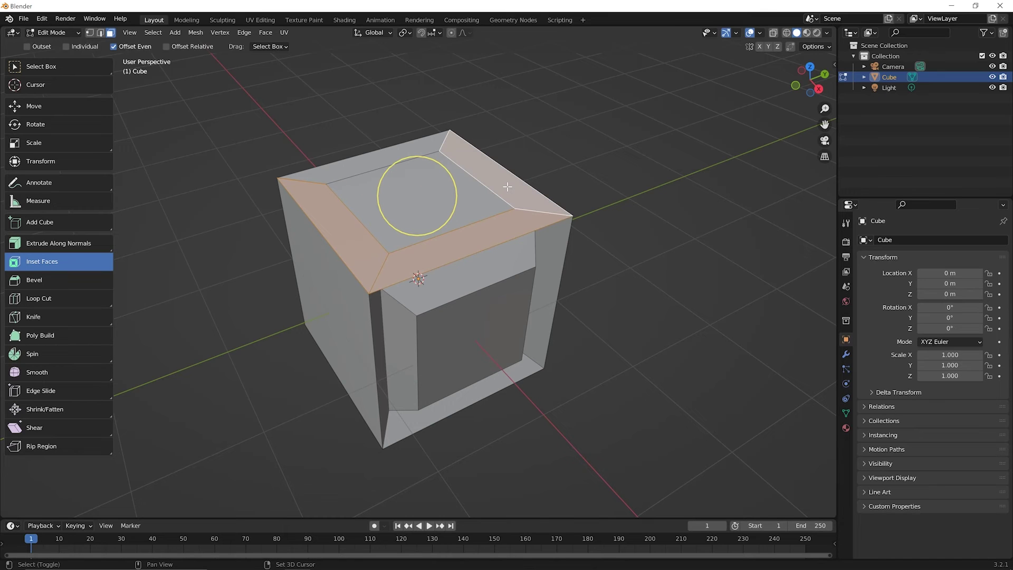
left_click(415, 149, "shift")
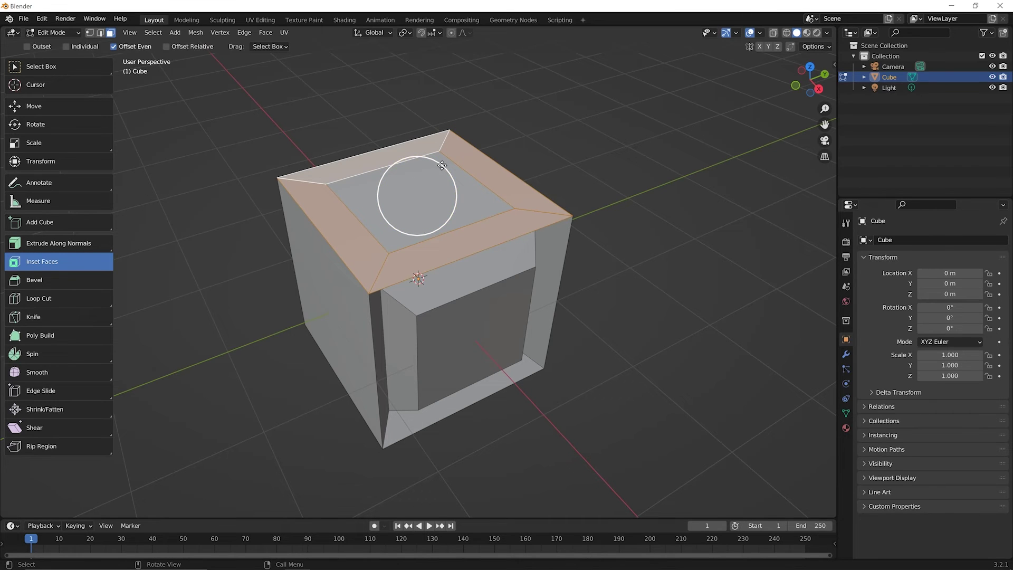
left_click_drag(442, 165, 442, 177)
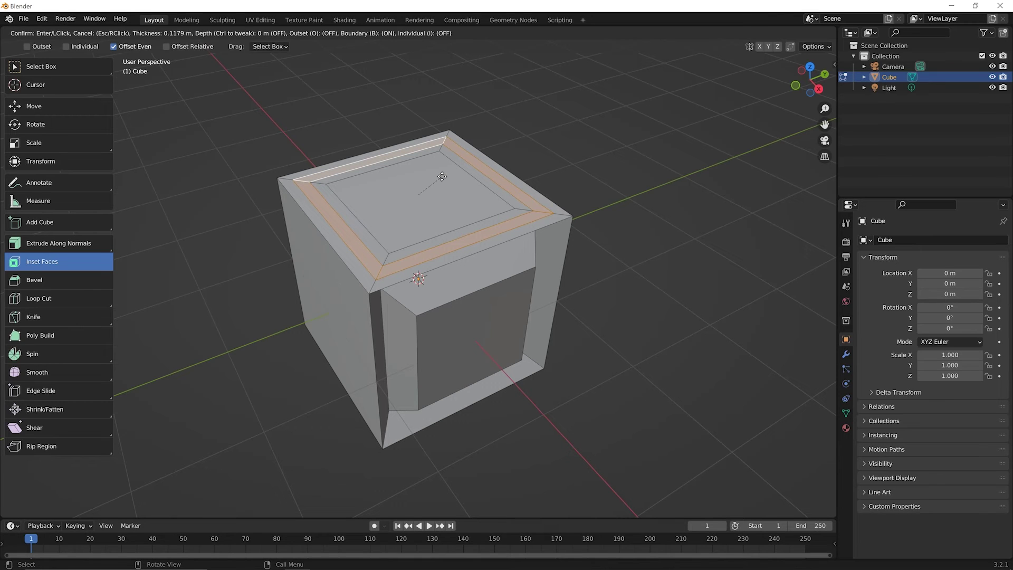
left_click_drag(442, 176, 442, 176)
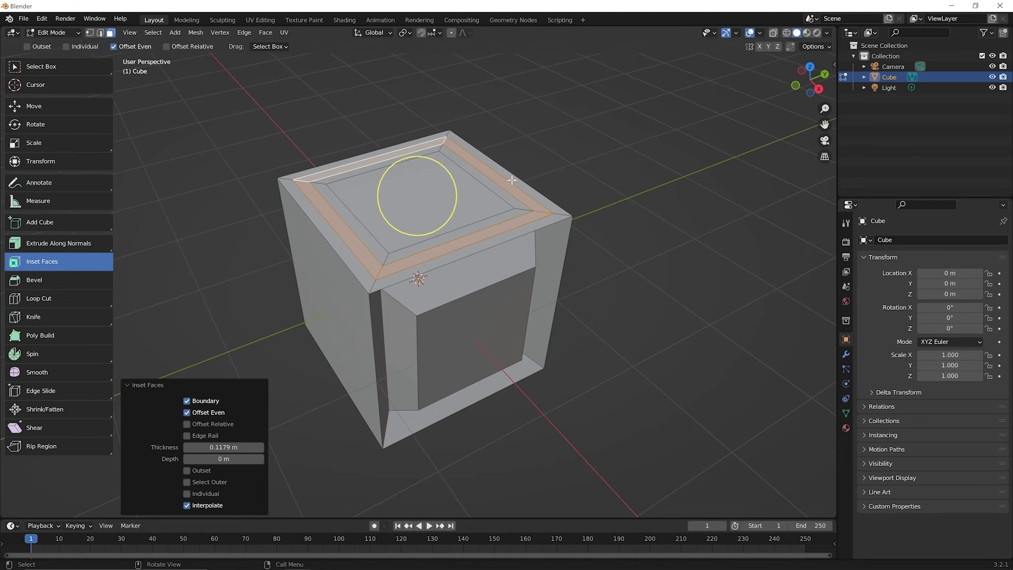
- Undo the ring inset, deselect all, and inset only the right border strip by 0.1052 m
key("ctrl")
key("ctrl+z")
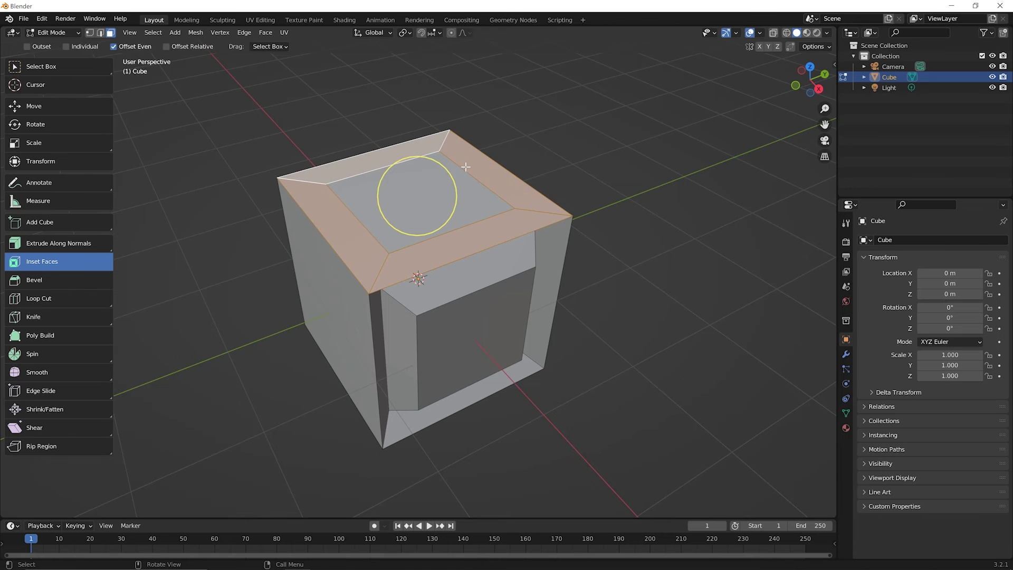
key("alt+a")
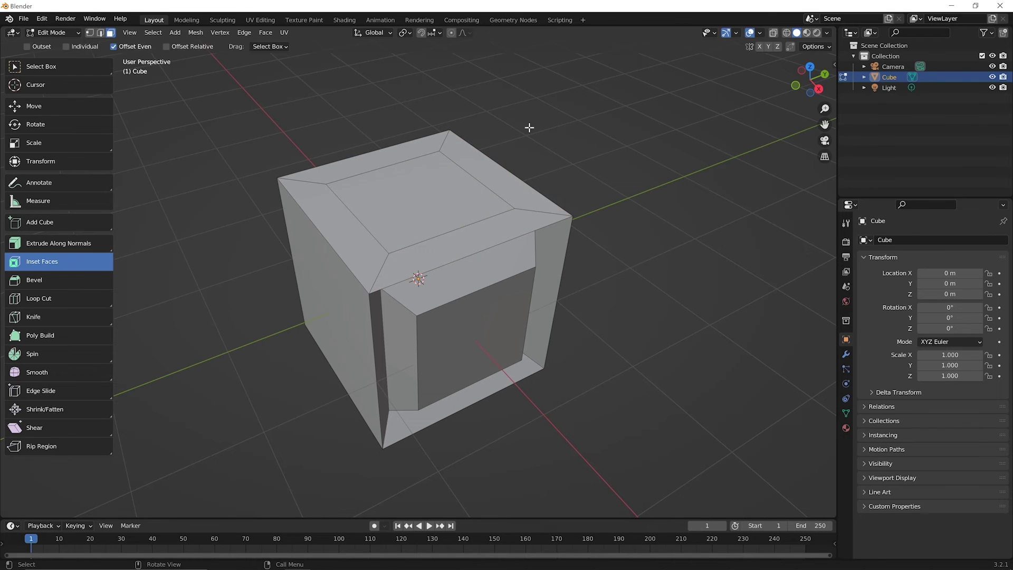
left_click(499, 185)
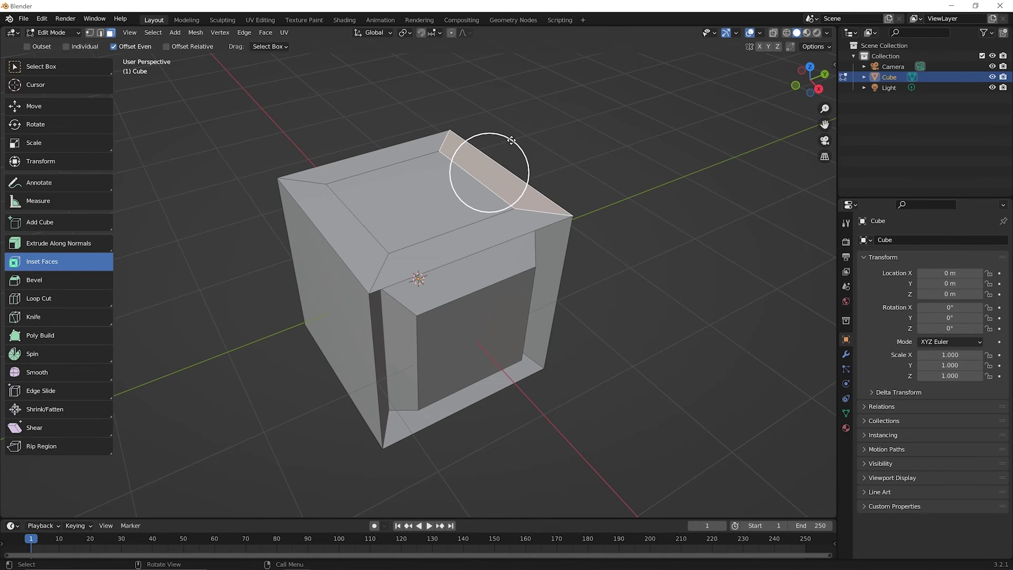
left_click_drag(511, 140, 511, 150)
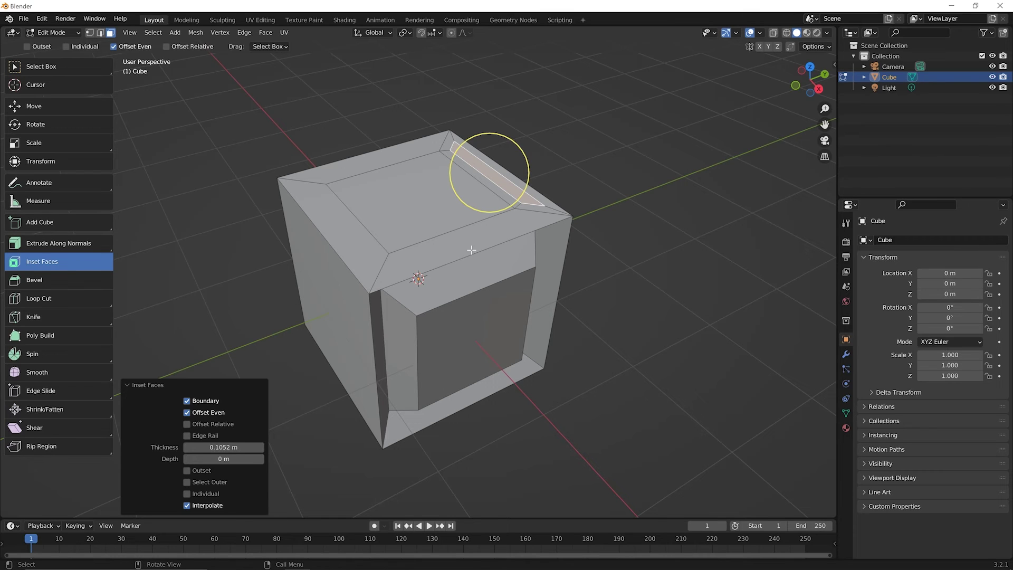
- Undo the 0.1052 m inset on the right top border strip
key("ctrl")
left_click(518, 154, "ctrl")
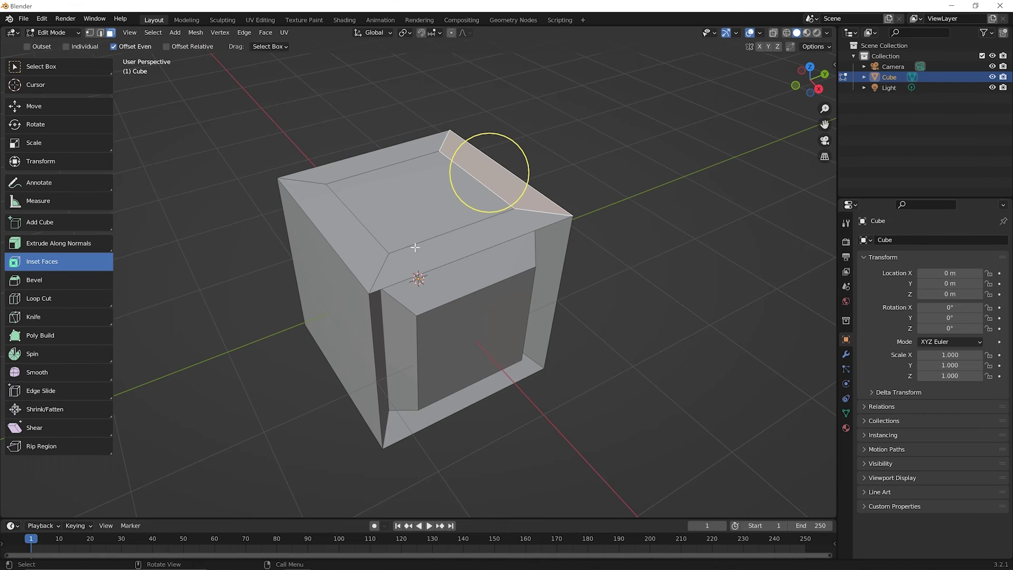
middle_click_drag(416, 268, 431, 226)
- Inset the cube's left face by 0.2776 m and raise it outward to 0.227 m depth
left_click(375, 285)
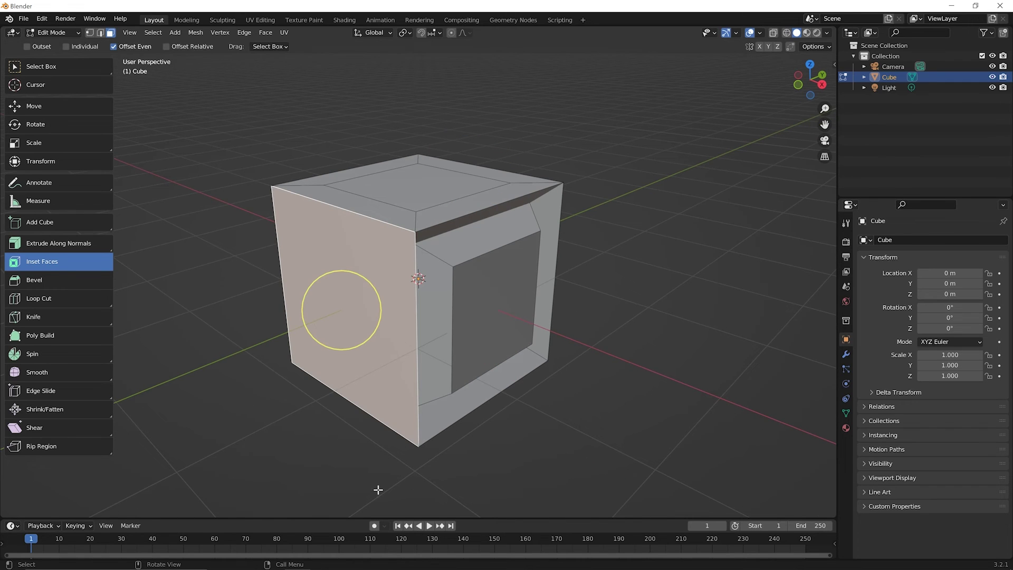
left_click_drag(365, 279, 355, 292)
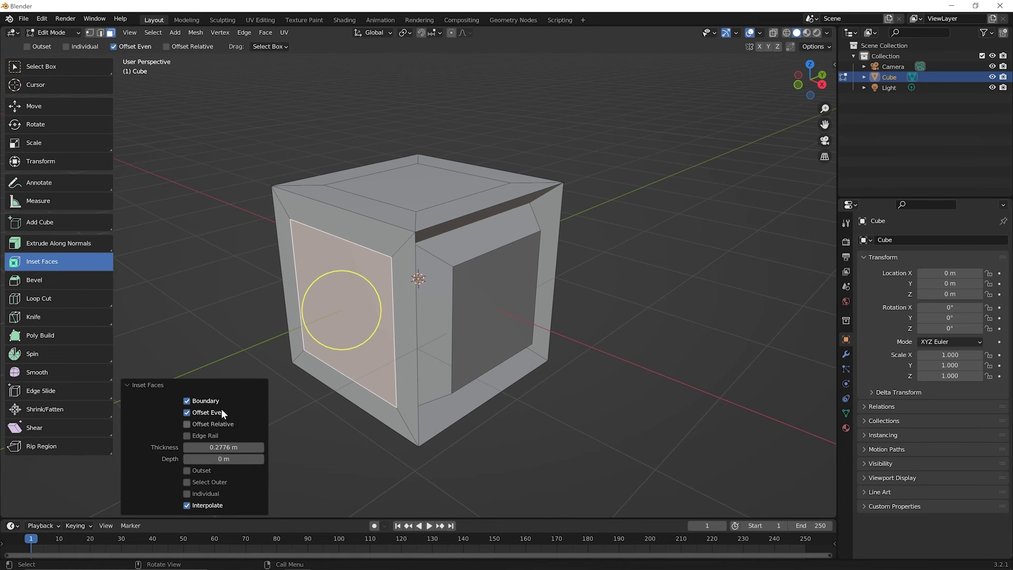
left_click_drag(224, 459, 274, 458)
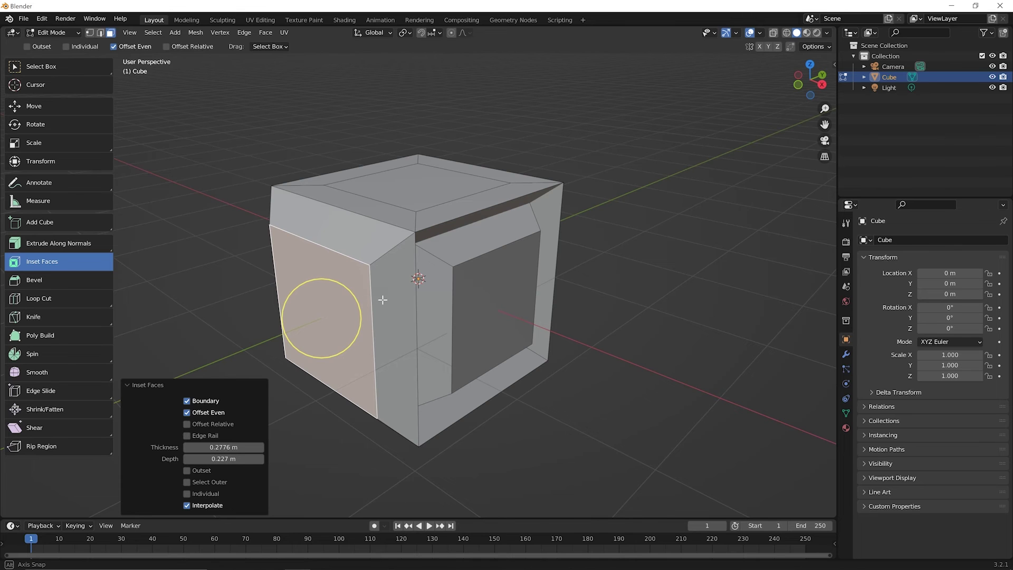
- Select the top, left, bottom and right border faces around the raised face, excluding the centre
middle_click_drag(384, 298, 434, 291)
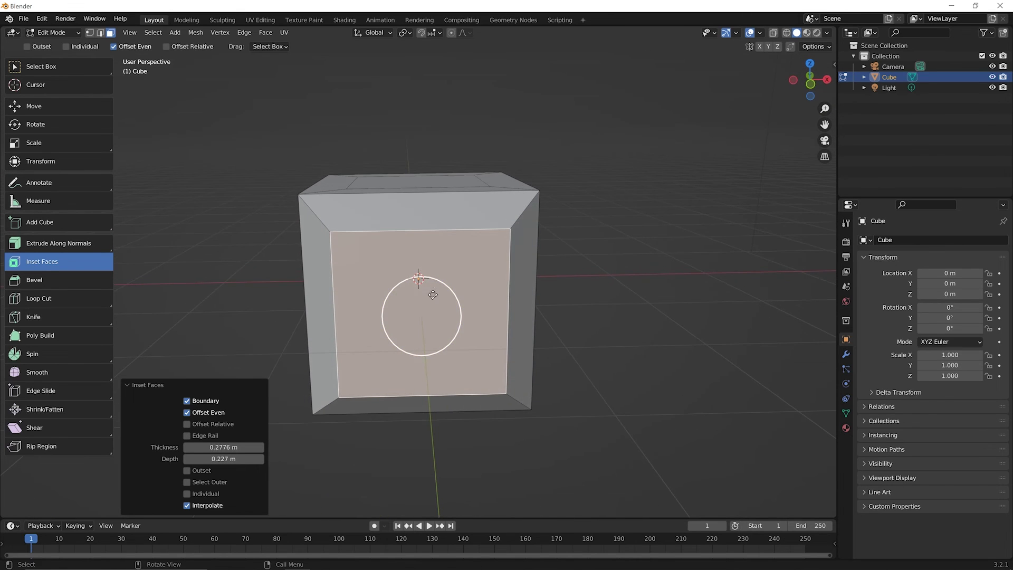
left_click(433, 216, "shift")
left_click(317, 280, "shift")
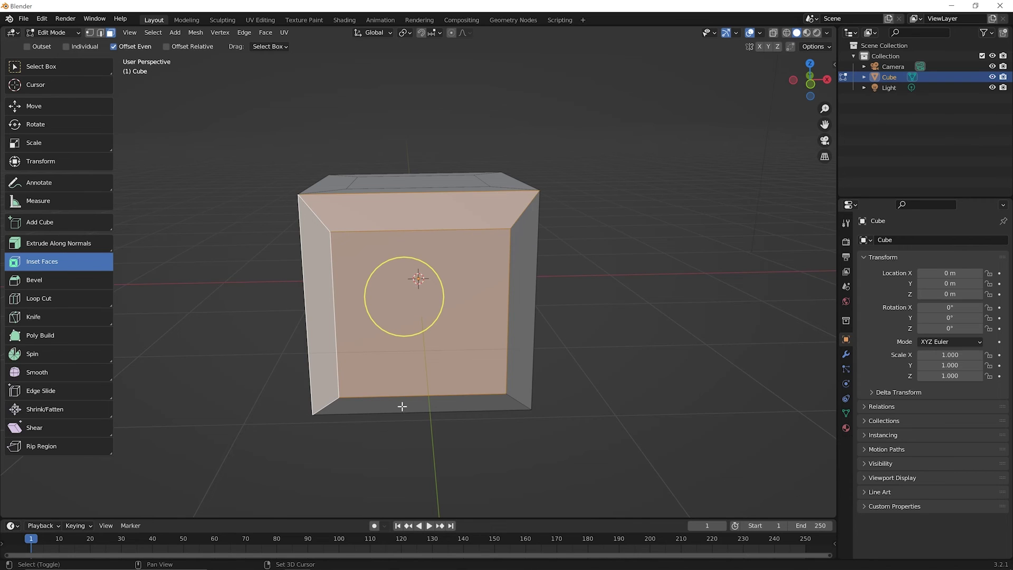
left_click(420, 412, "shift")
left_click(517, 354, "shift")
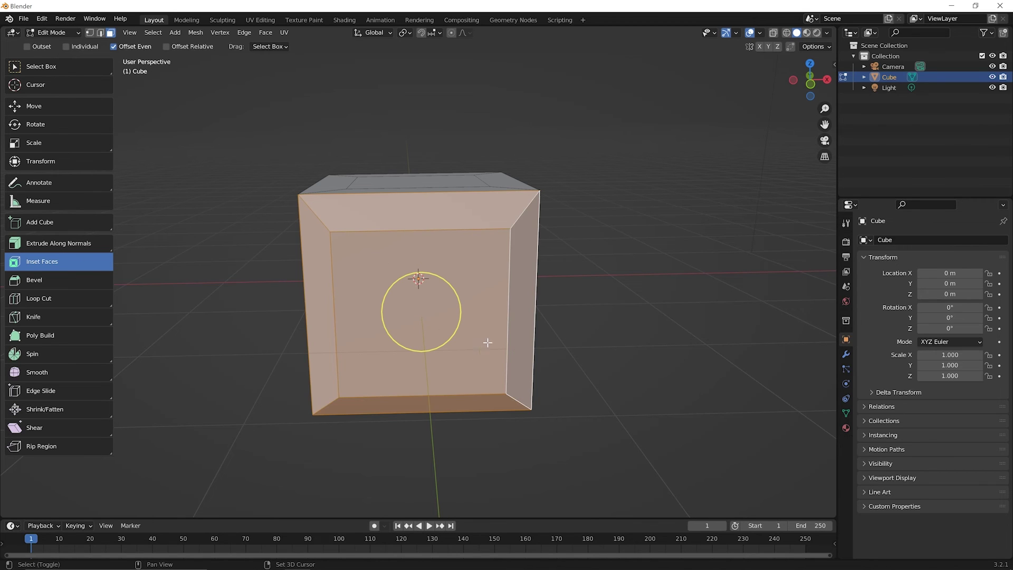
left_click(430, 312, "shift")
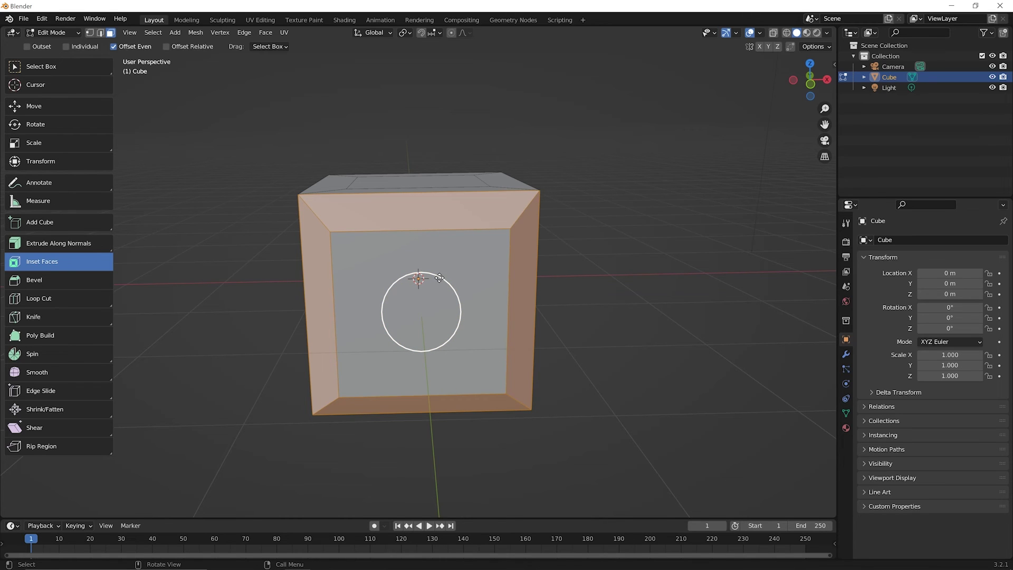
- Inset the four border faces by 0.147 m and sink them to -0.092 m depth, forming a groove
left_click_drag(440, 277, 436, 288)
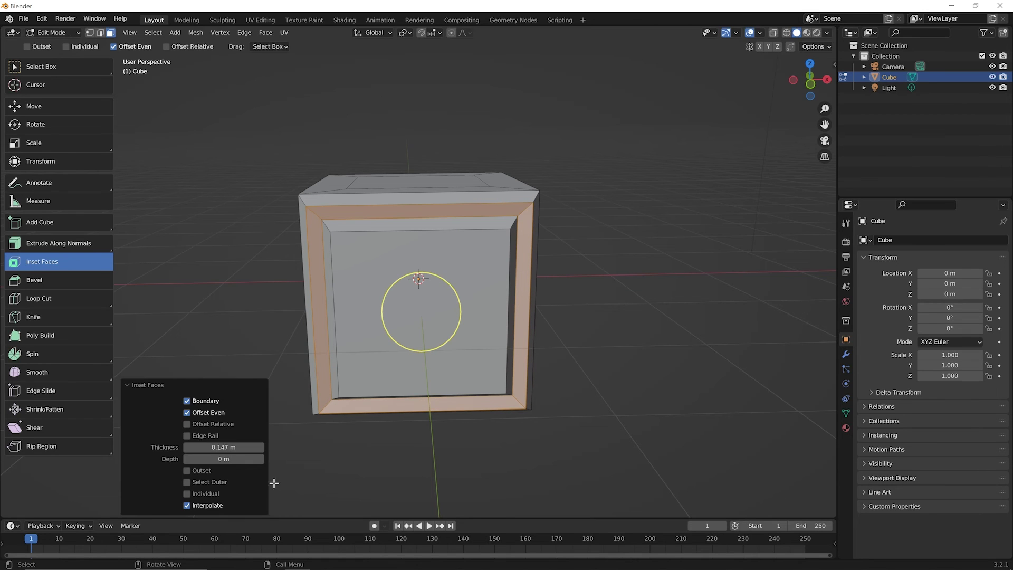
mouse_move(214, 458)
left_mouse_down()
mouse_move(264, 458)
mouse_move(213, 458)
left_mouse_up()
mouse_move(379, 420)
middle_mouse_down()
mouse_move(334, 389)
mouse_move(296, 441)
mouse_move(378, 409)
middle_mouse_up()
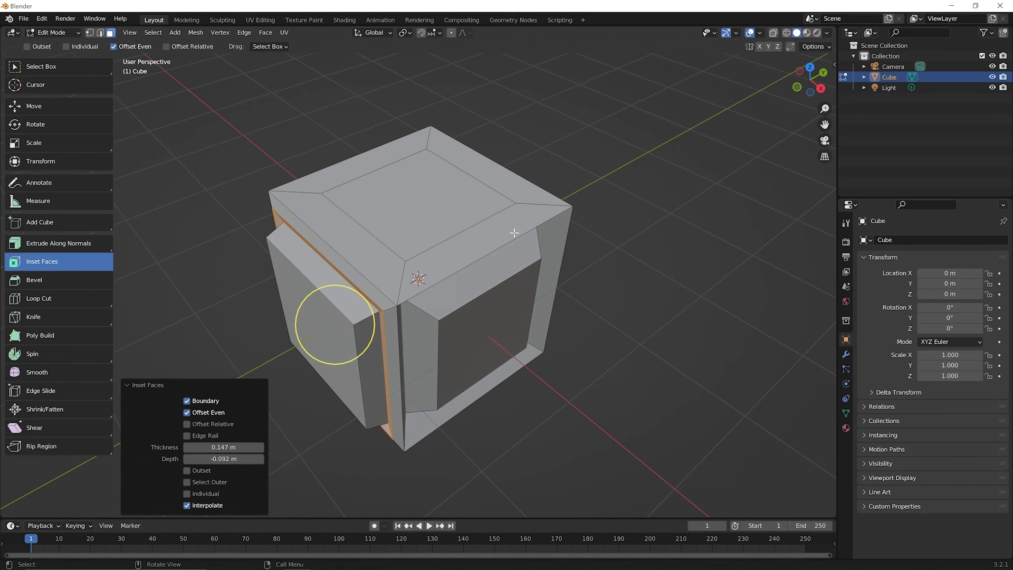
middle_click_drag(524, 247, 321, 301)
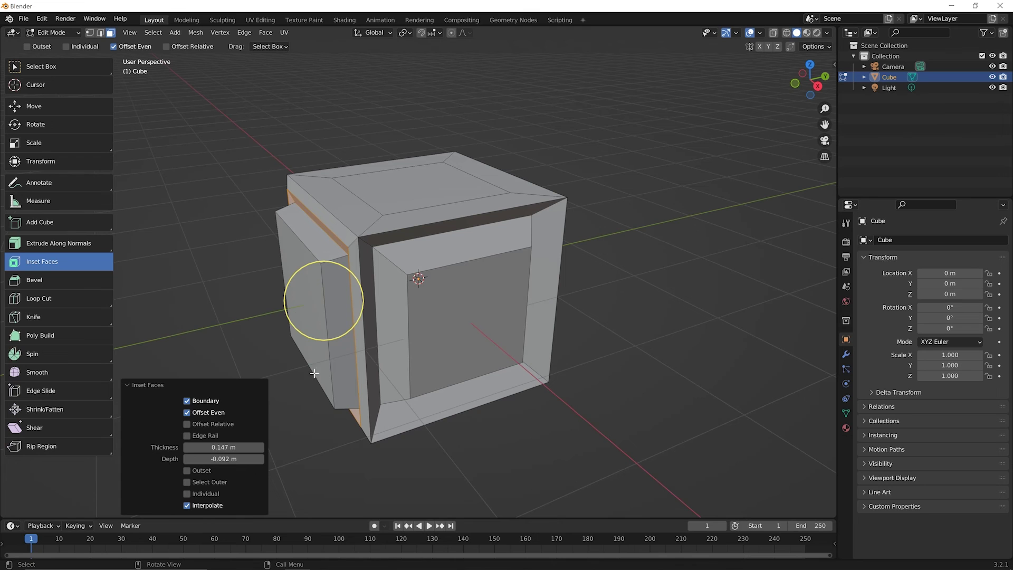
middle_click_drag(437, 335, 548, 395)
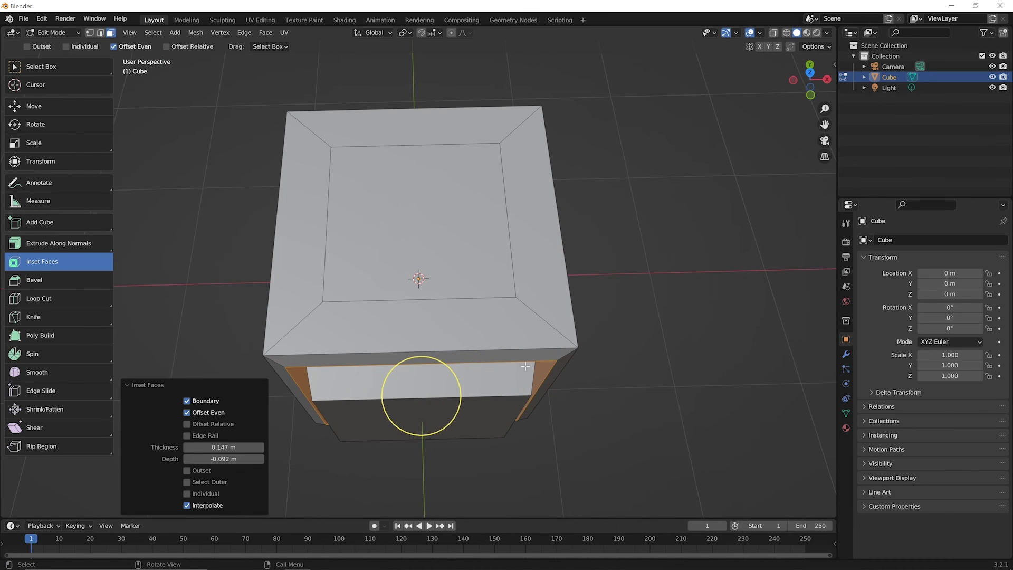
scroll(508, 292, "down", 3)
middle_click_drag(503, 304, 474, 332)
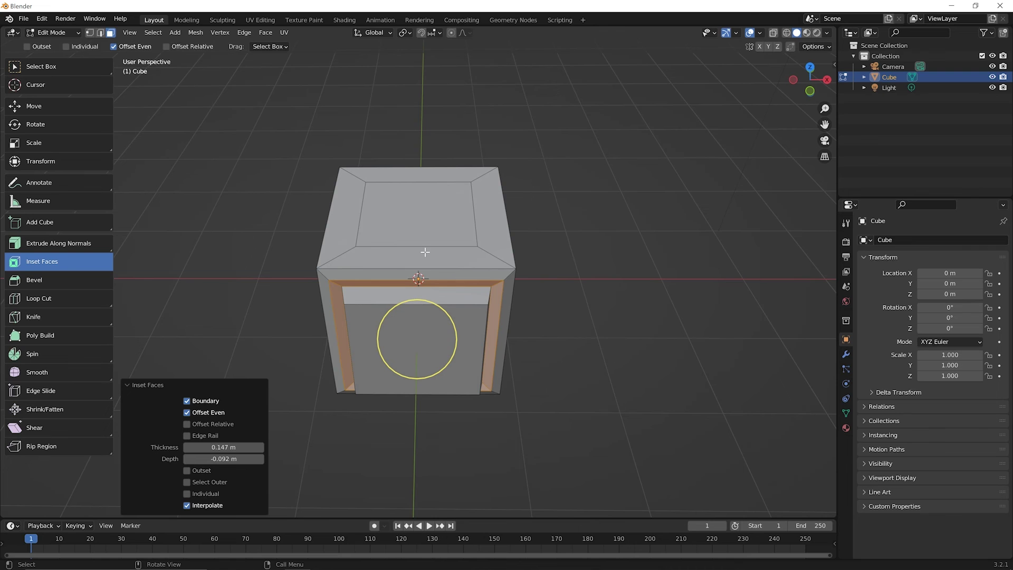
middle_click_drag(472, 274, 463, 268)
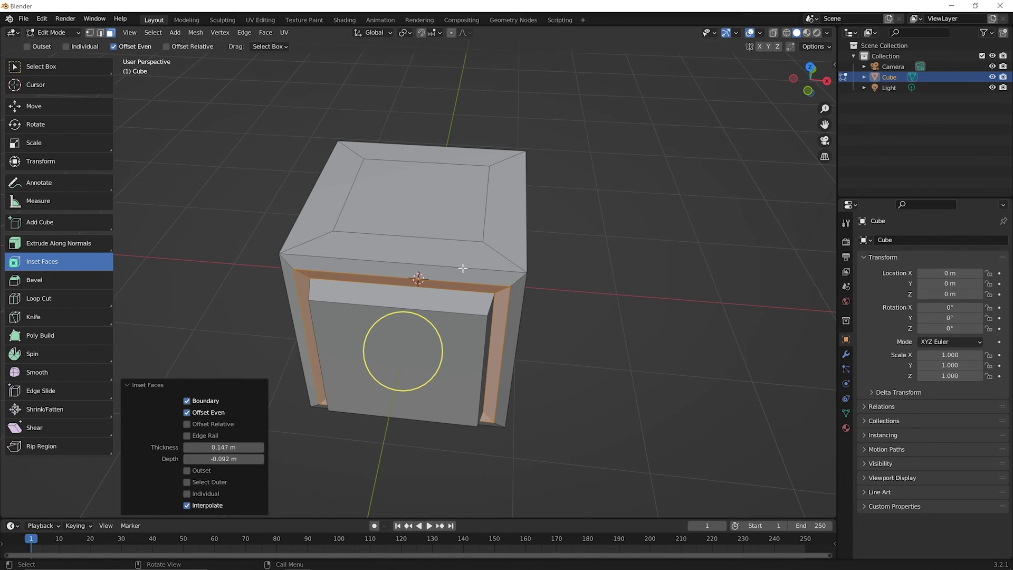
- Select the raised left face and rotate it 11.4° about the global Z axis
scroll(477, 269, "down", 3)
middle_click_drag(481, 269, 391, 273)
left_click(341, 307)
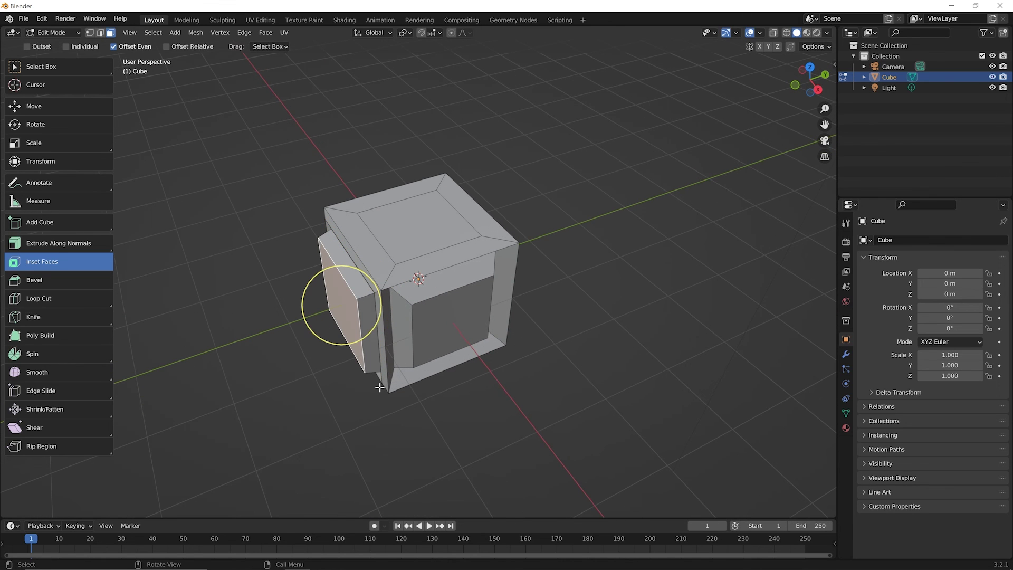
key("r")
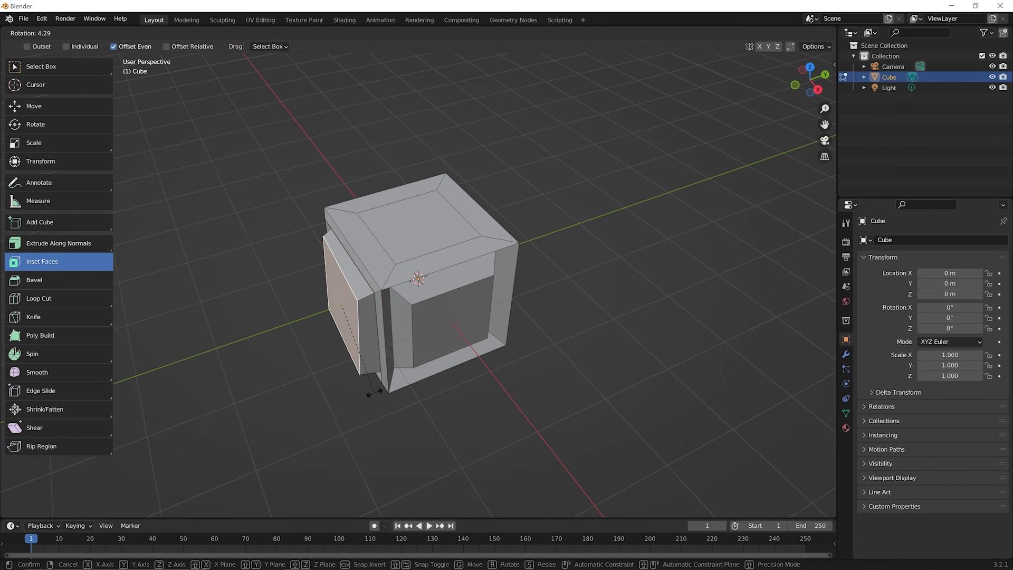
key("z")
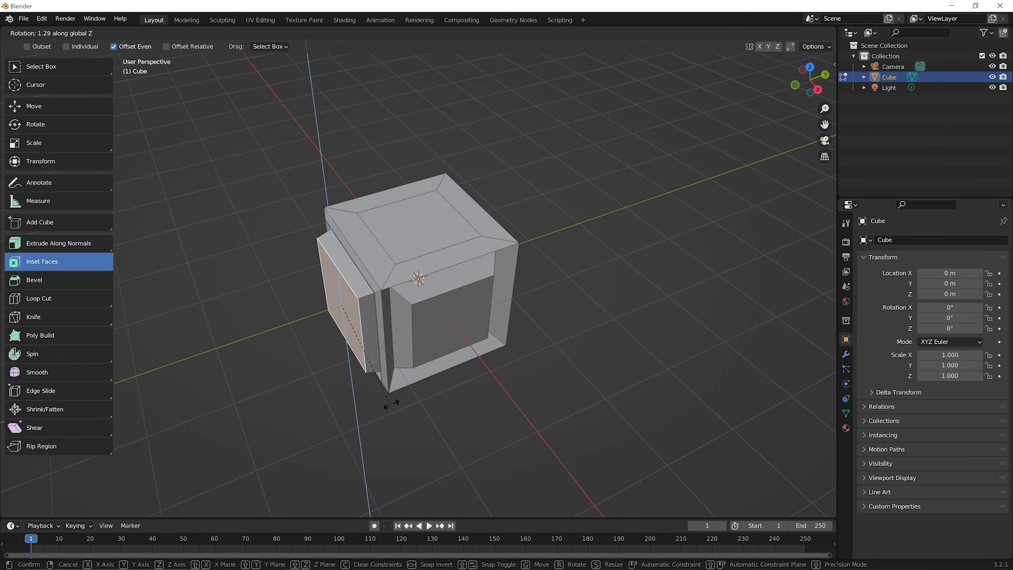
left_click(410, 399)
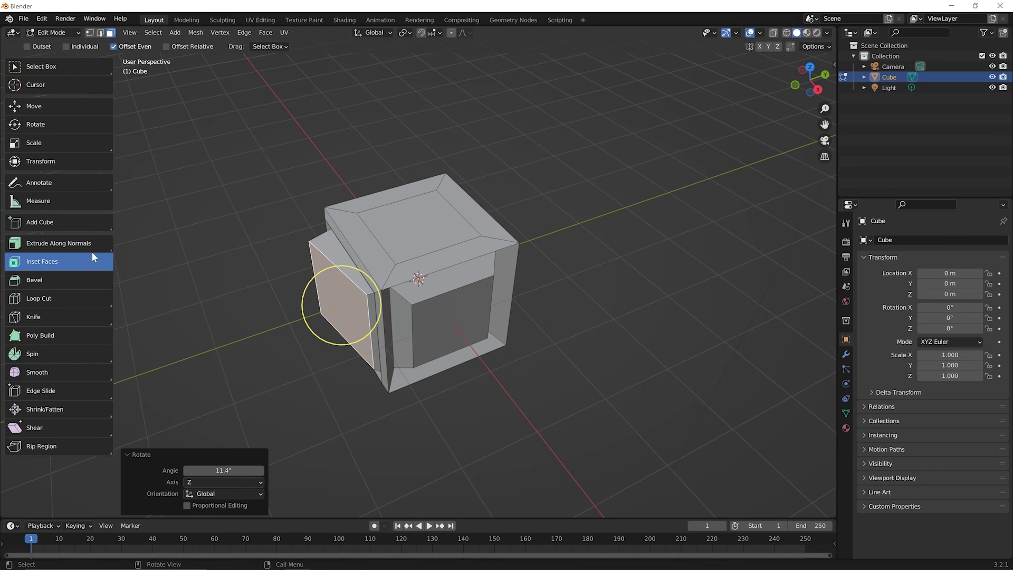
- Extrude the rotated left face 0.683 m along its normals into a block jutting from the cube
left_click(86, 245)
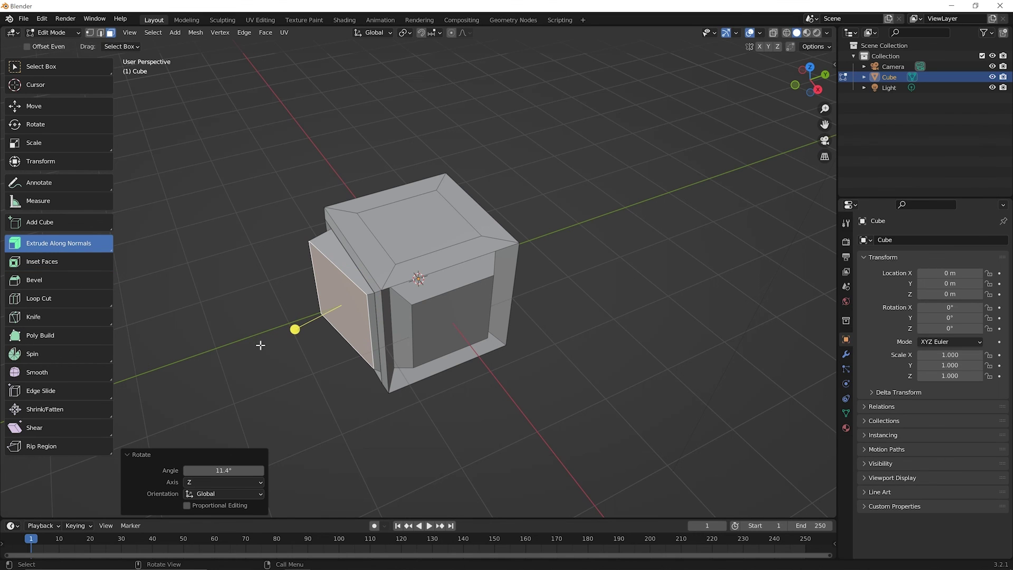
left_click_drag(295, 329, 326, 284)
middle_click_drag(470, 300, 333, 260)
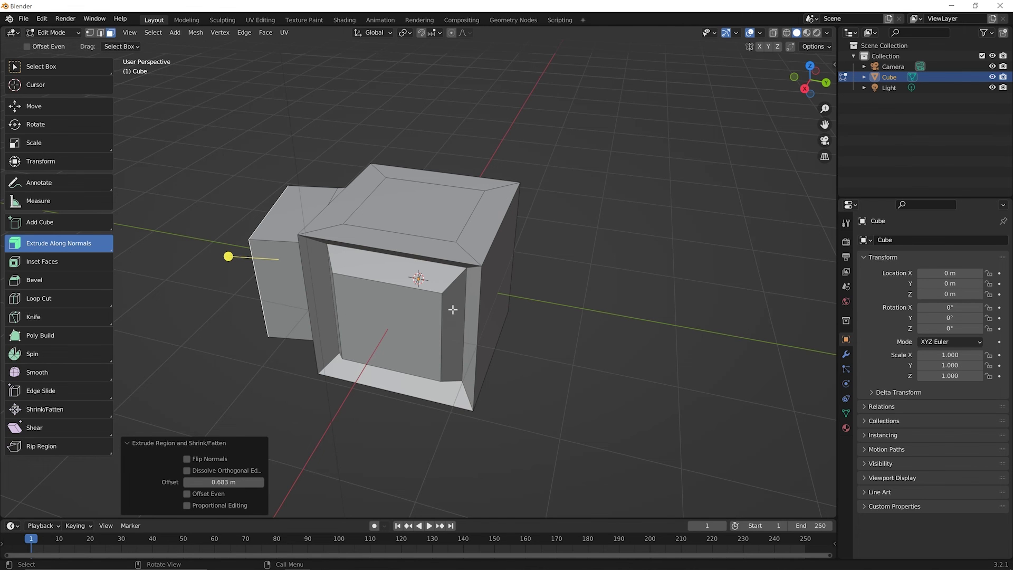
middle_click_drag(452, 310, 390, 295)
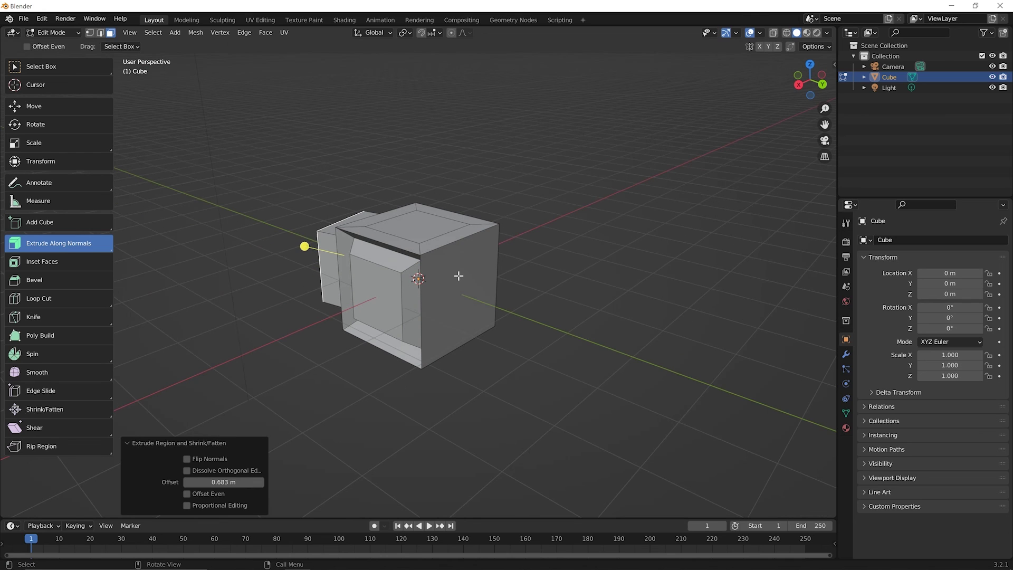